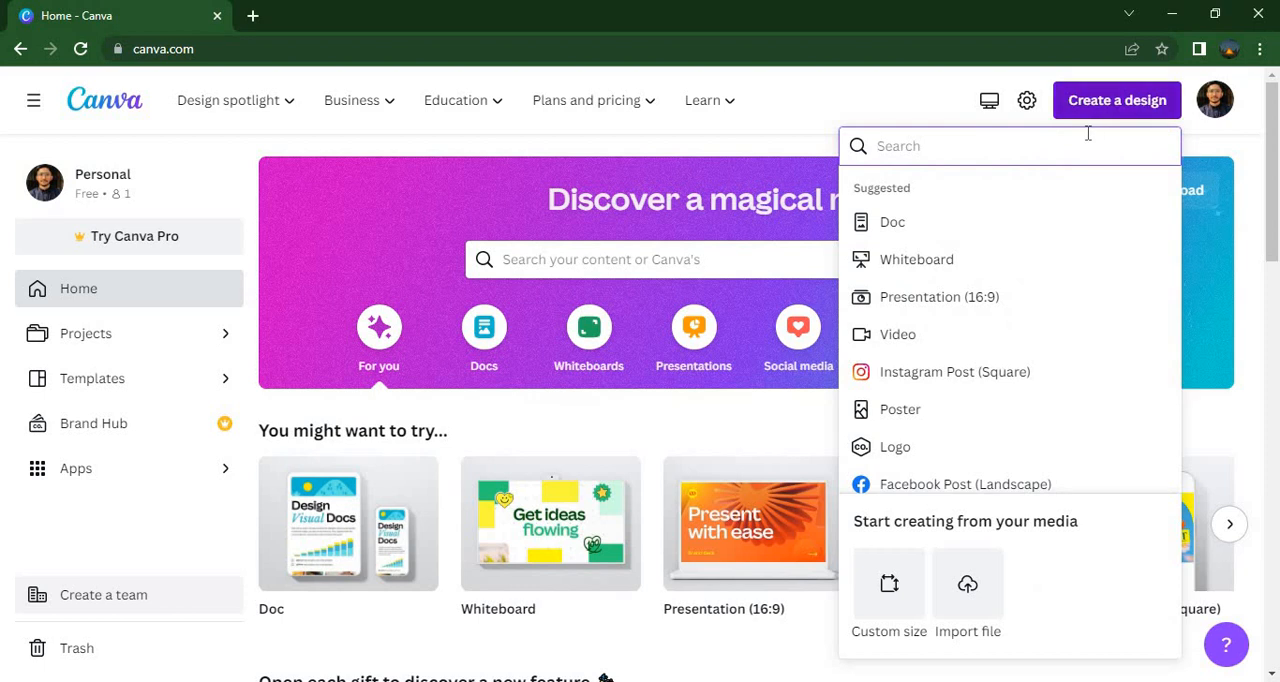
Create a new Logo design and apply the recently used Borcelle Cake bakery shop template
{"action": "type", "text": "logo"}
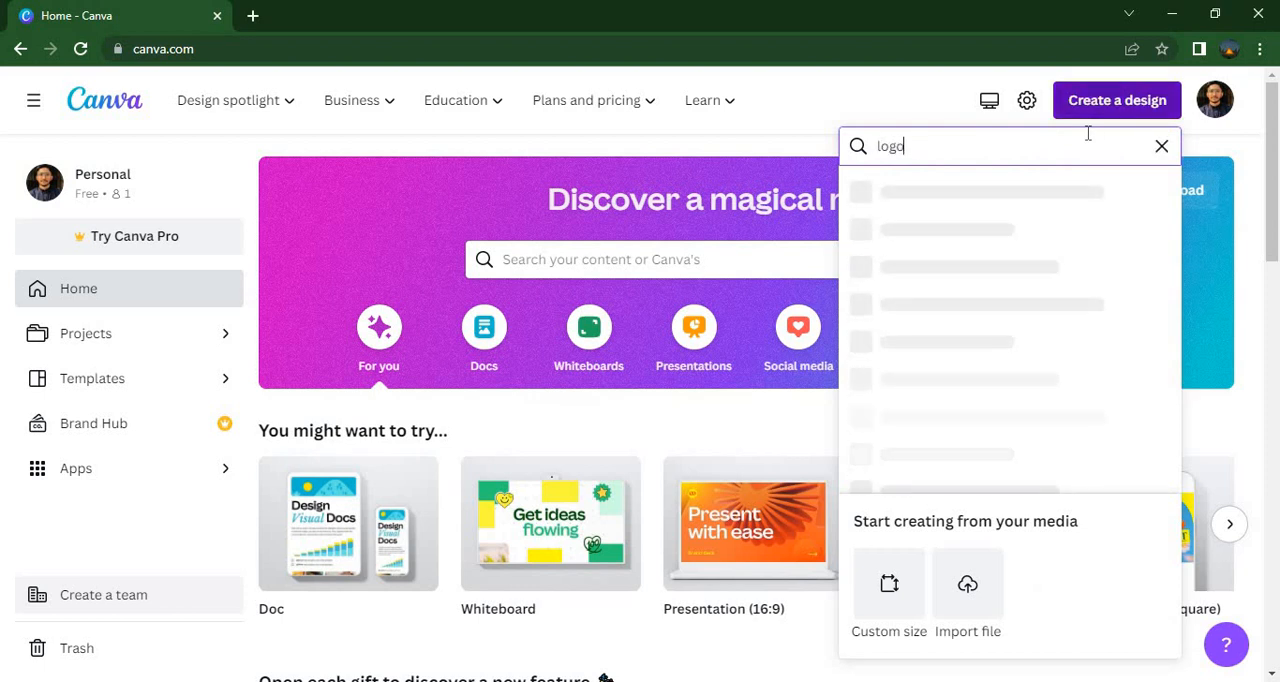
{"action": "left_click", "coordinate": [1003, 204]}
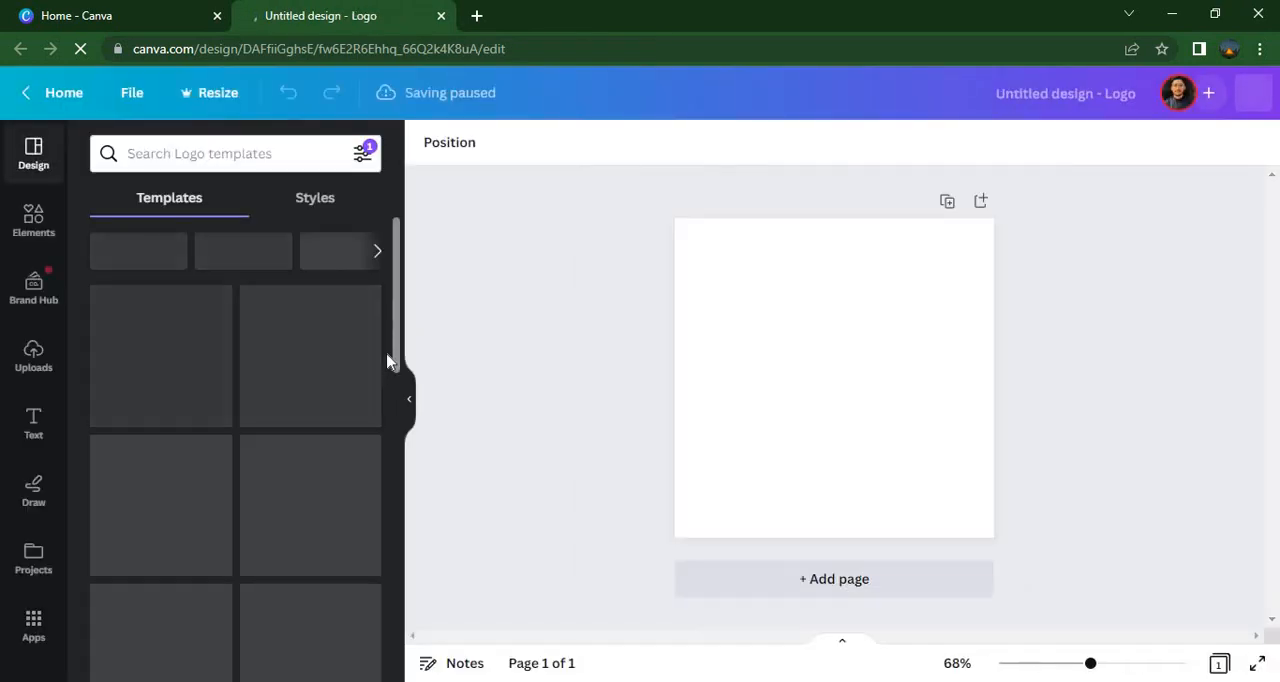
{"action": "left_click_drag", "start_coordinate": [404, 382], "coordinate": [420, 234]}
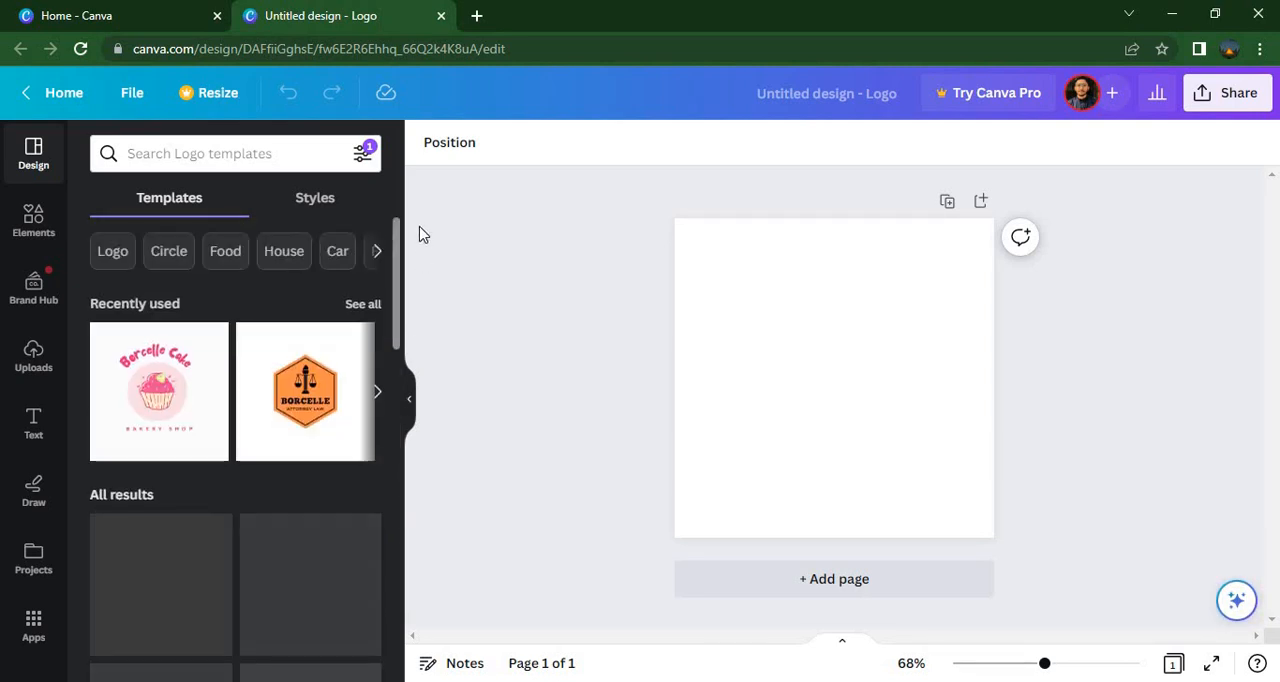
{"action": "left_click", "coordinate": [131, 441]}
{"action": "left_click", "coordinate": [743, 337]}
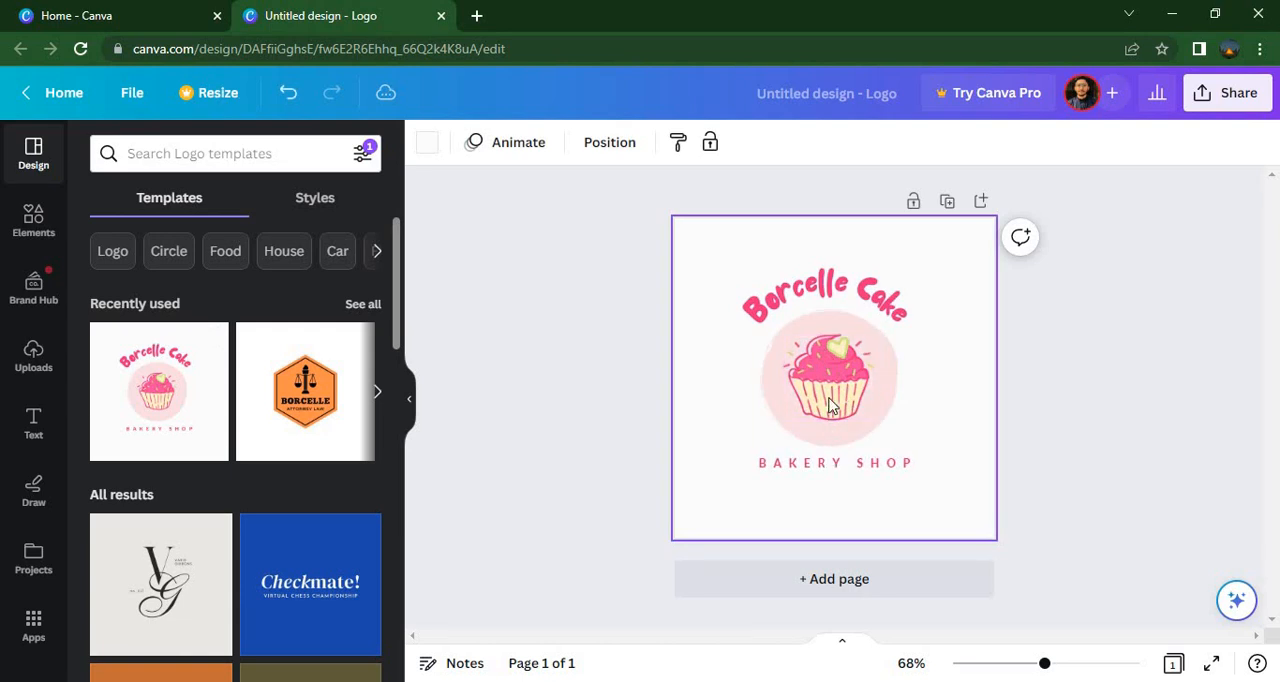
Replace the template's cupcake graphic with the recently used red cocktail graphic with an umbrella
{"action": "left_click", "coordinate": [828, 393]}
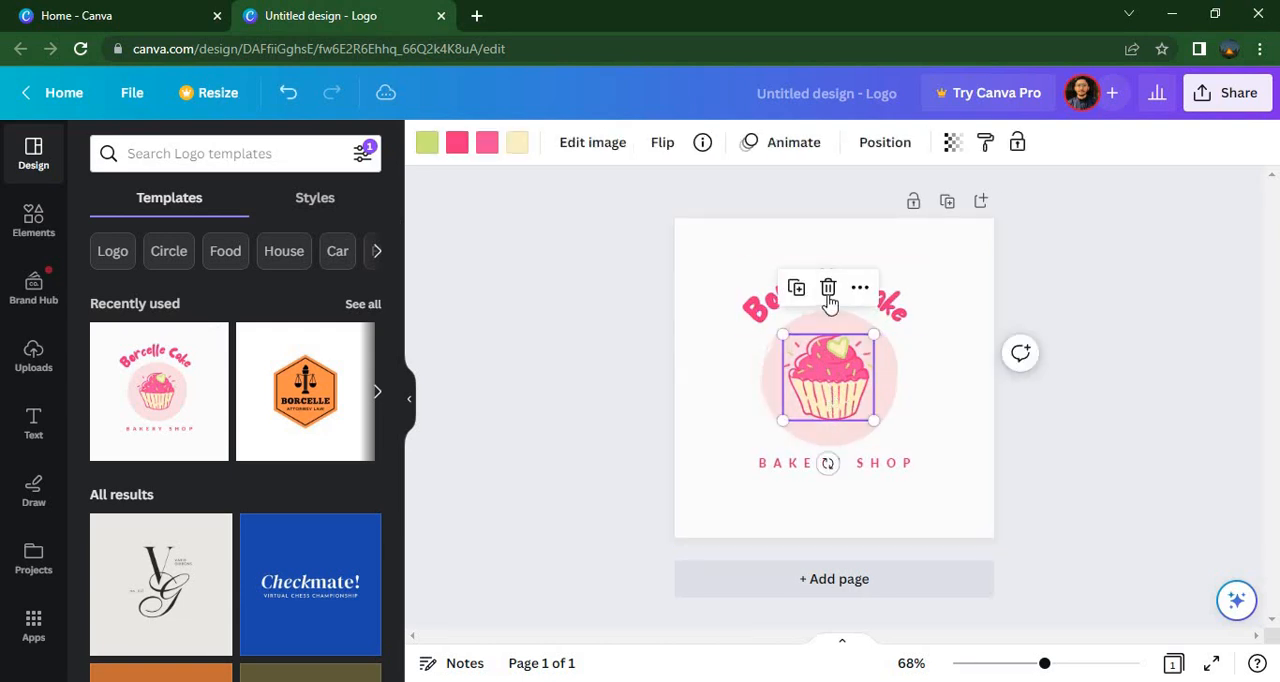
{"action": "left_click", "coordinate": [826, 289]}
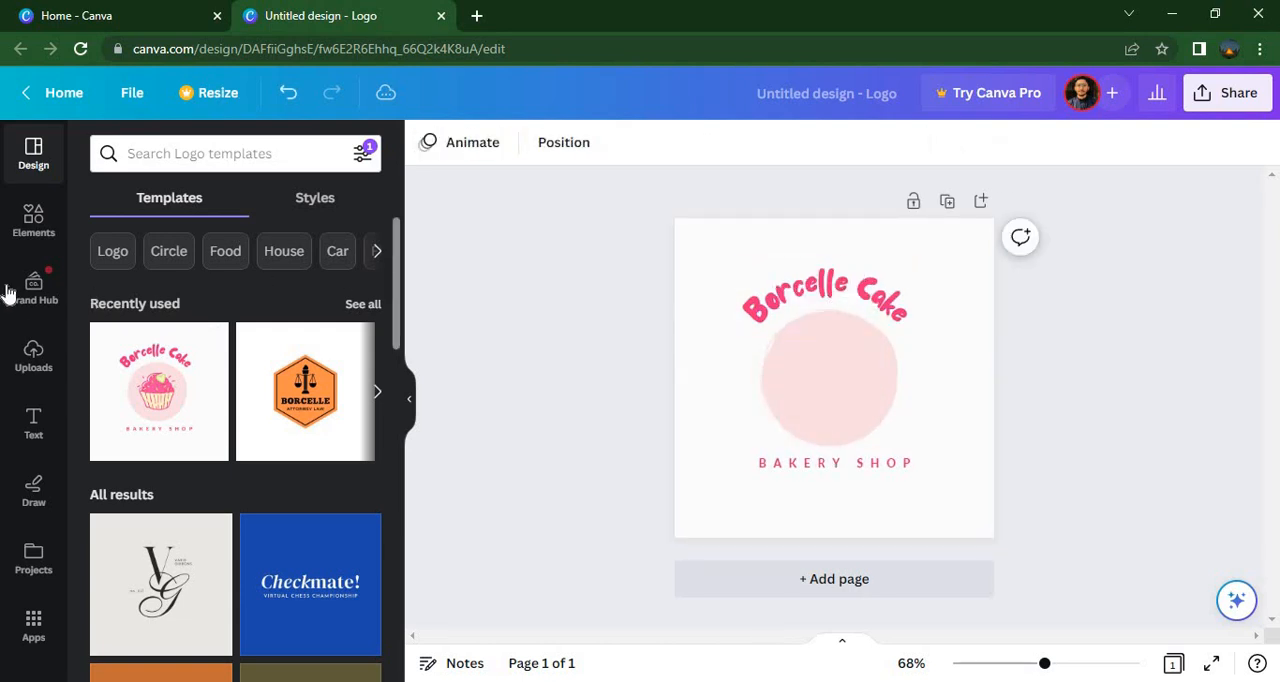
{"action": "left_click", "coordinate": [26, 226]}
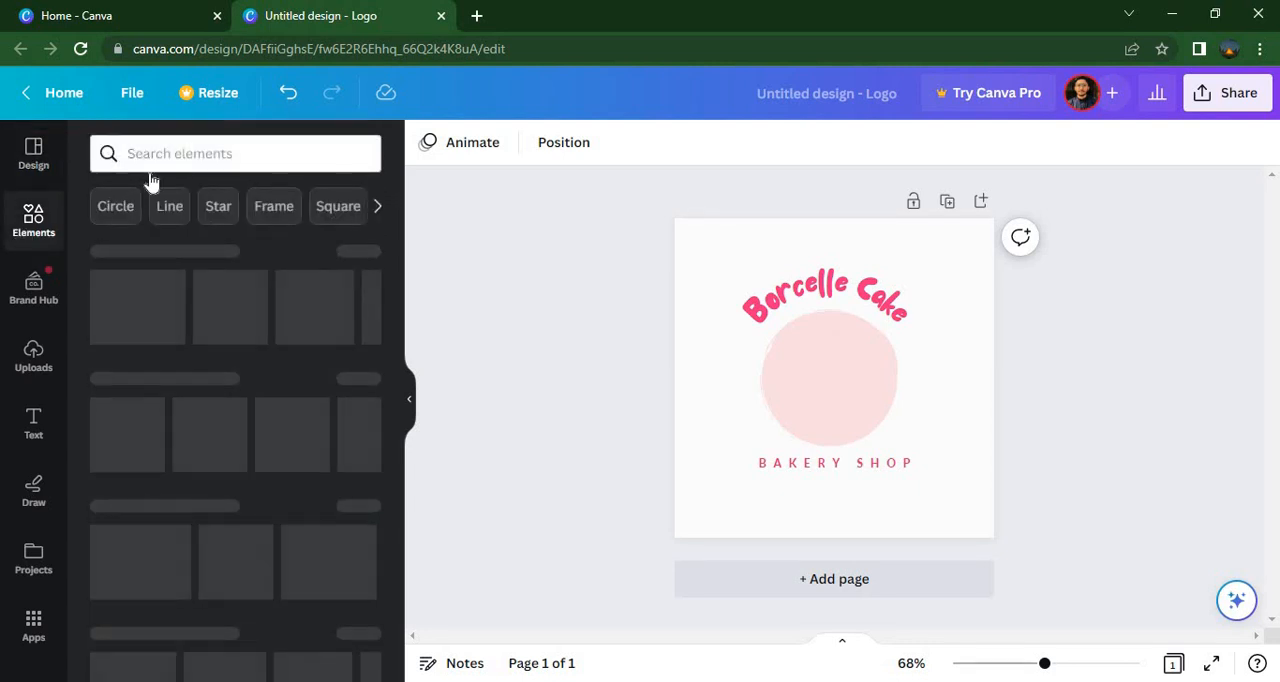
{"action": "left_click", "coordinate": [154, 154]}
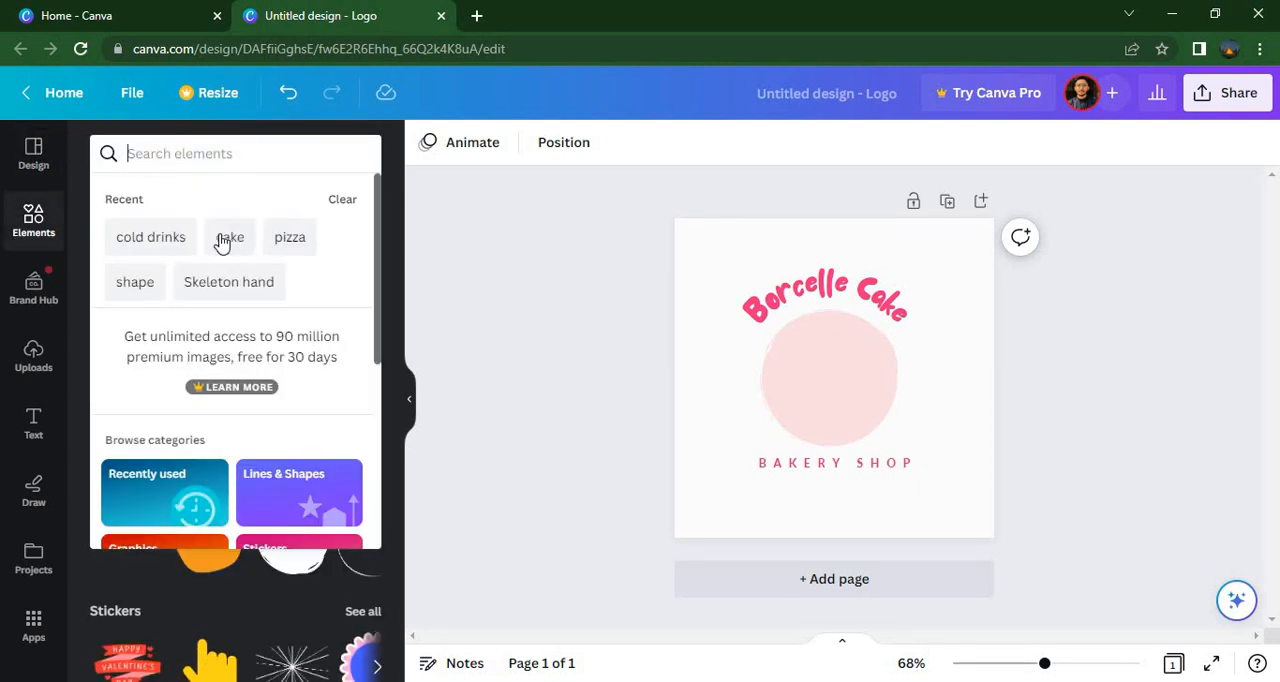
{"action": "left_click", "coordinate": [168, 252]}
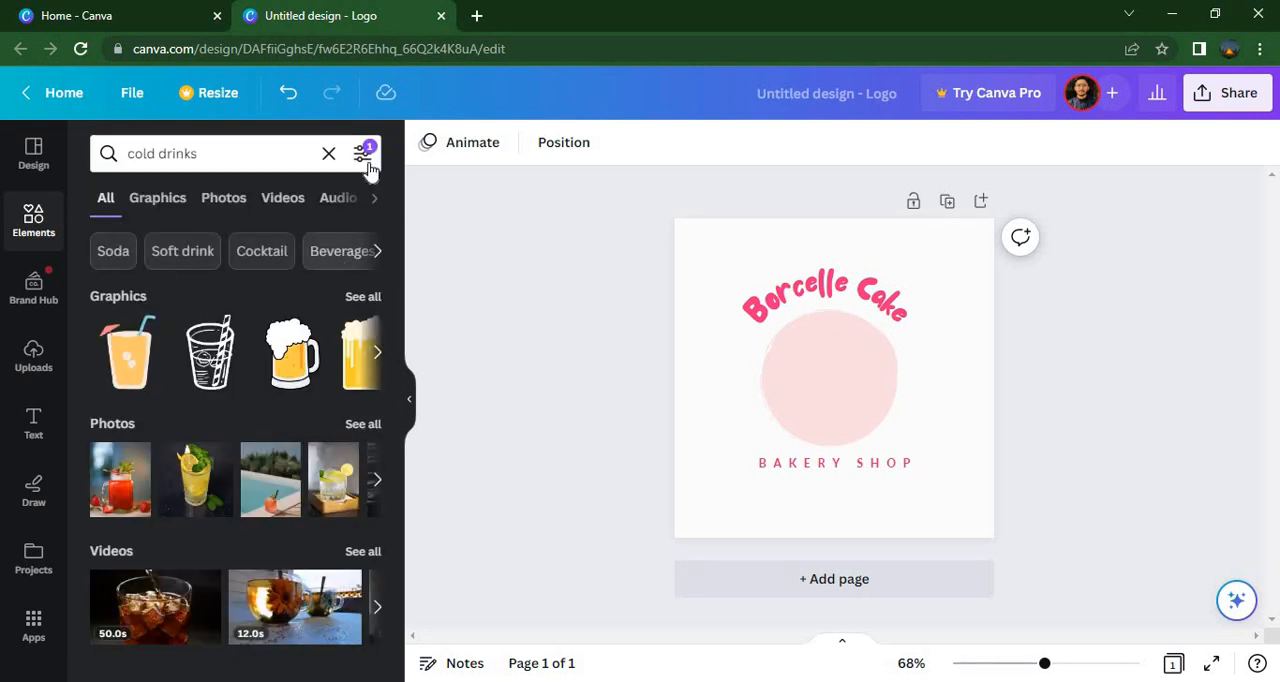
{"action": "left_click", "coordinate": [331, 152]}
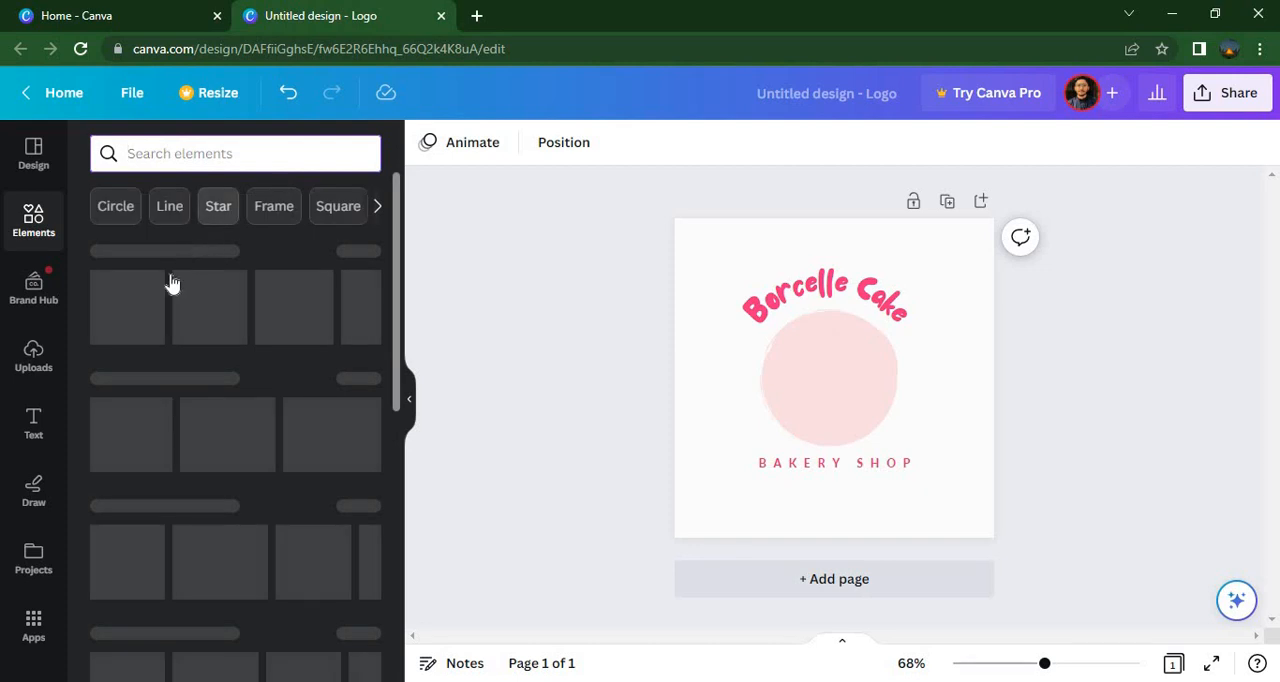
{"action": "left_click", "coordinate": [120, 308]}
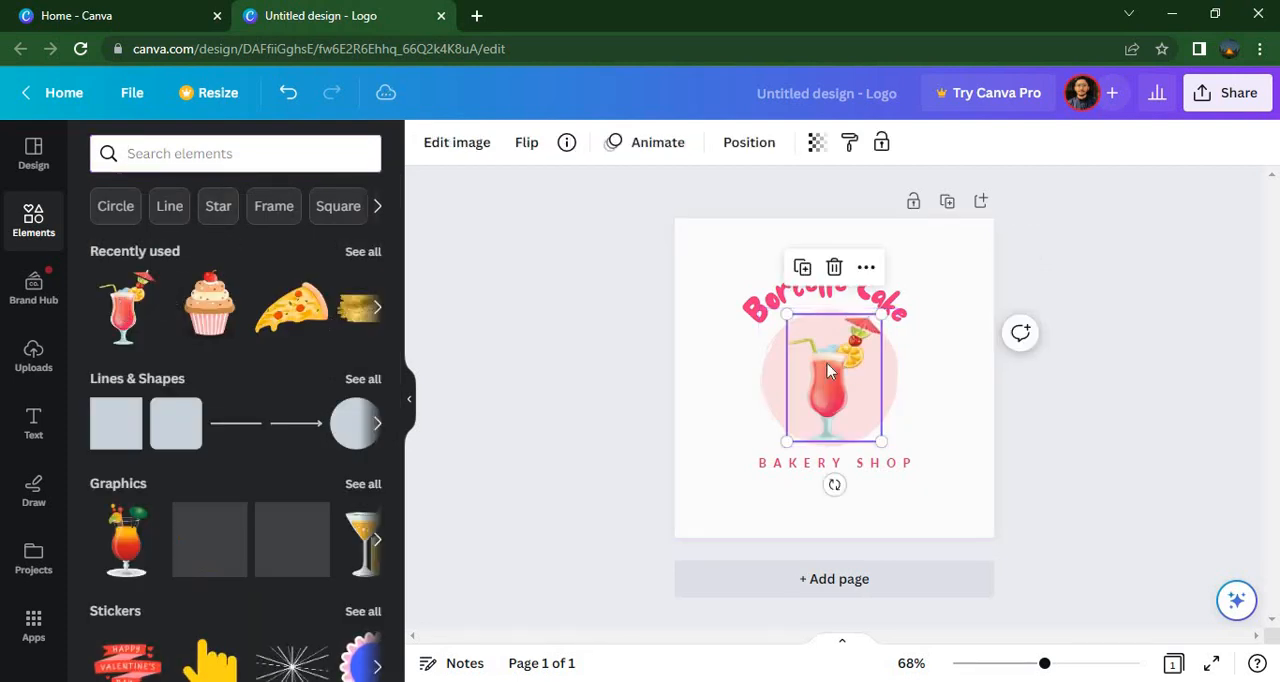
Shrink and tilt the cocktail at the pink circle's upper left, and add a second small upright cocktail just below it
{"action": "left_click_drag", "start_coordinate": [788, 316], "coordinate": [768, 334]}
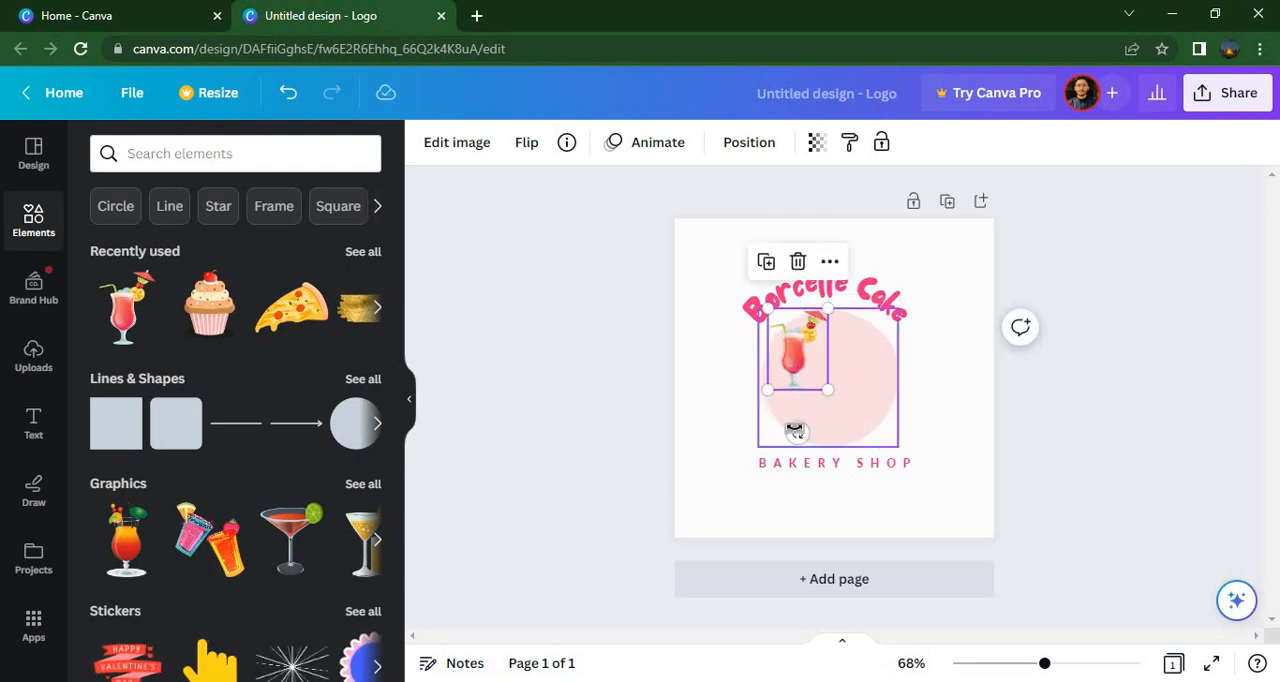
{"action": "left_click_drag", "start_coordinate": [797, 432], "coordinate": [734, 431]}
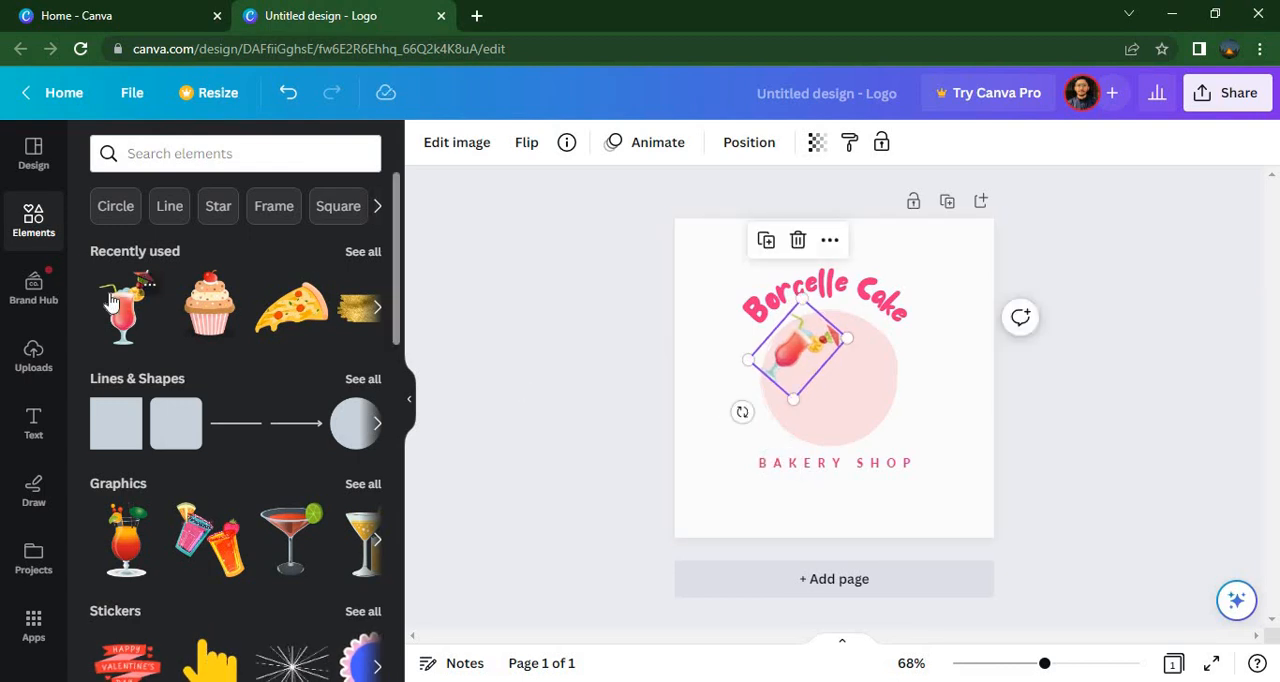
{"action": "left_click_drag", "start_coordinate": [112, 302], "coordinate": [796, 401]}
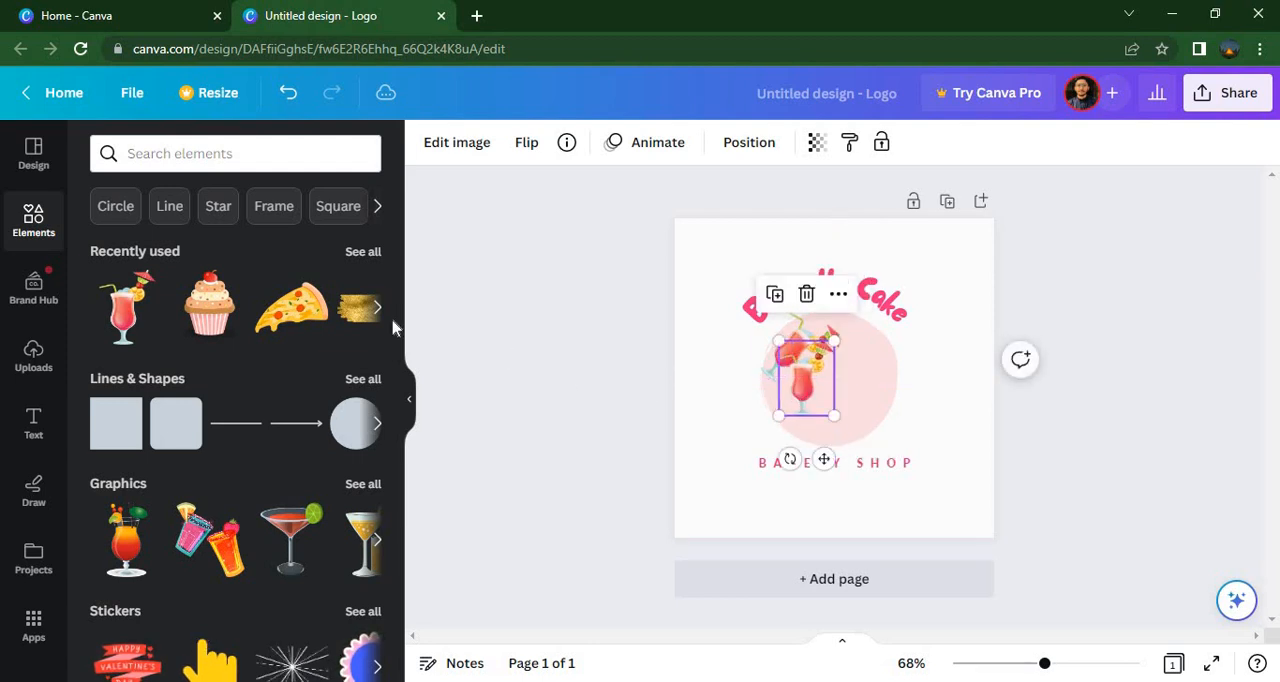
Search the graphics for pizza and add the free cheesy pizza slice with red toppings to the logo
{"action": "left_click", "coordinate": [263, 164]}
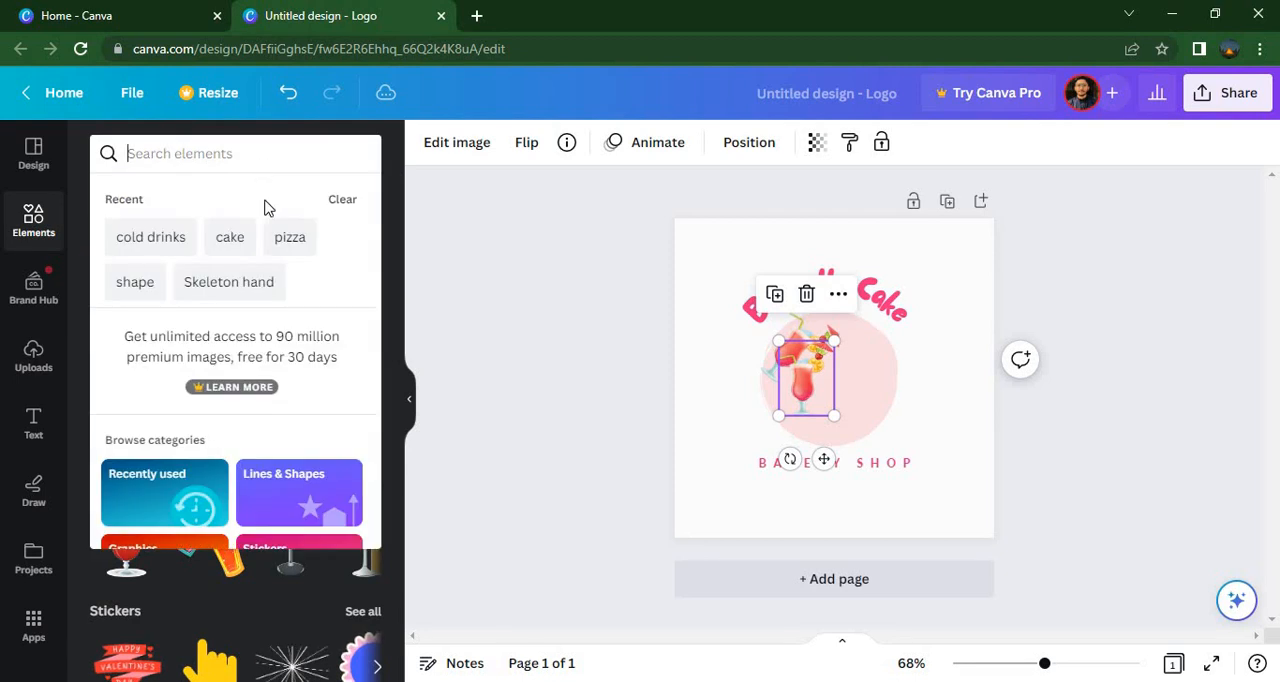
{"action": "left_click", "coordinate": [290, 240]}
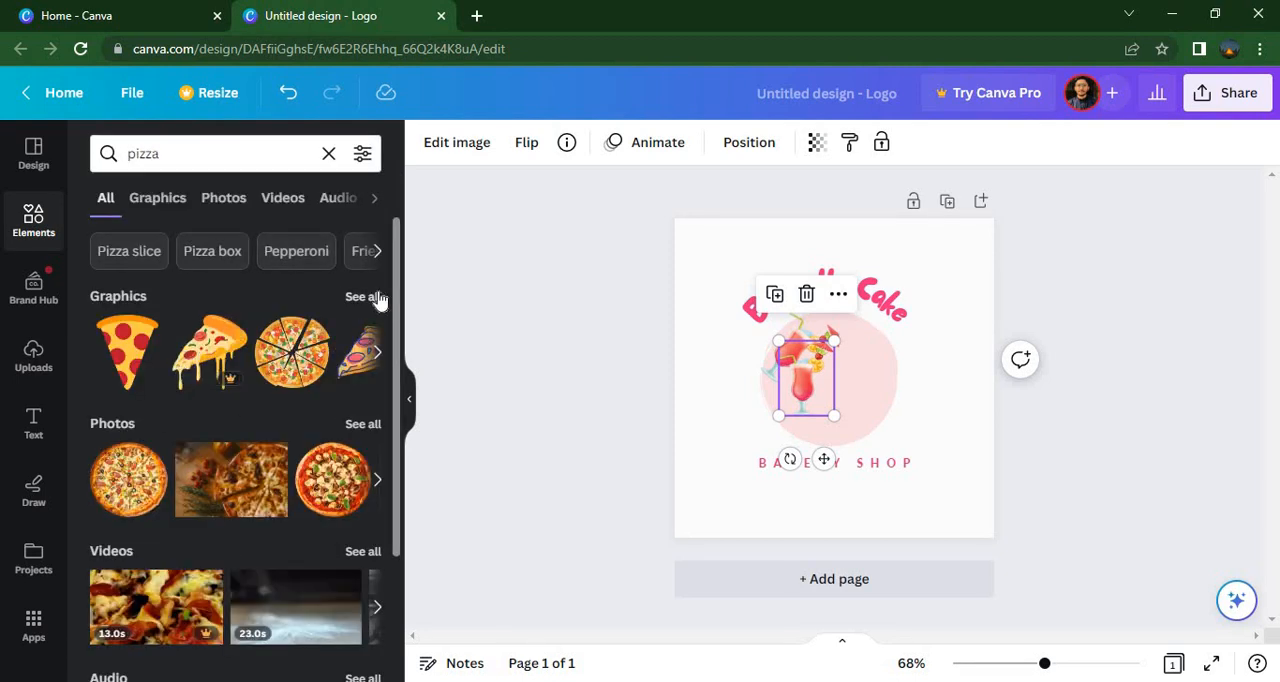
{"action": "left_click", "coordinate": [375, 297]}
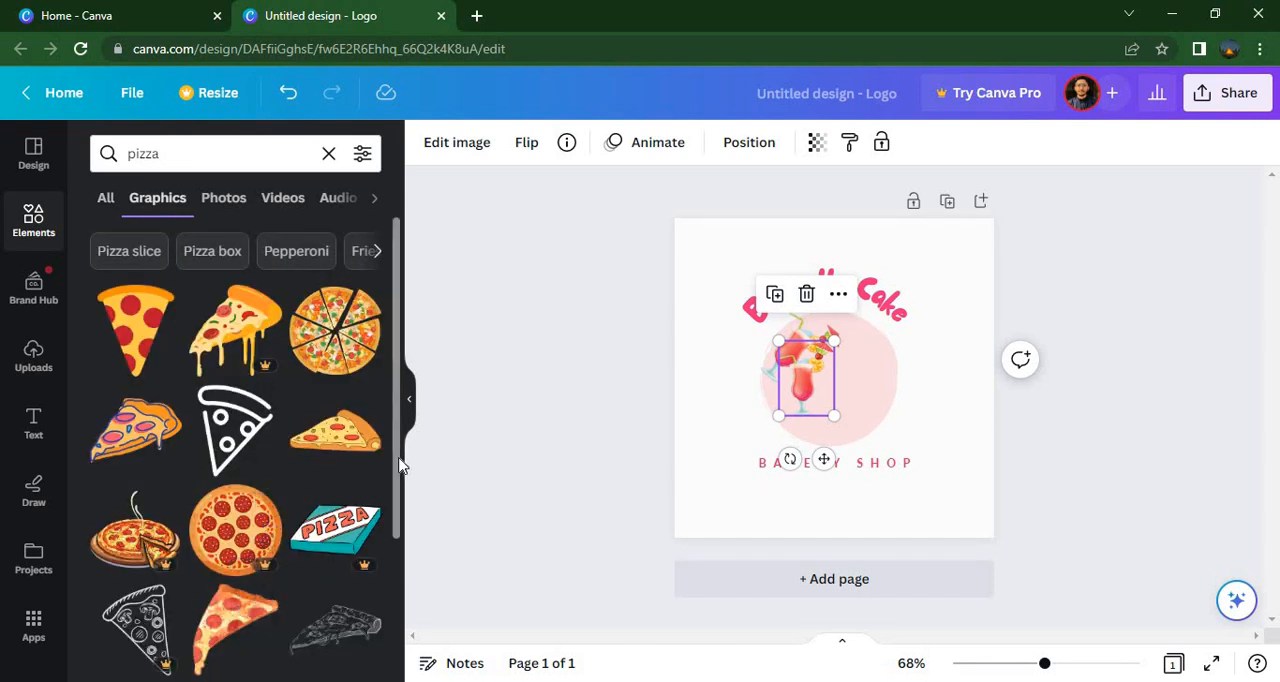
{"action": "scroll", "coordinate": [395, 510], "scroll_direction": "down", "scroll_amount": 2}
{"action": "left_click", "coordinate": [168, 626]}
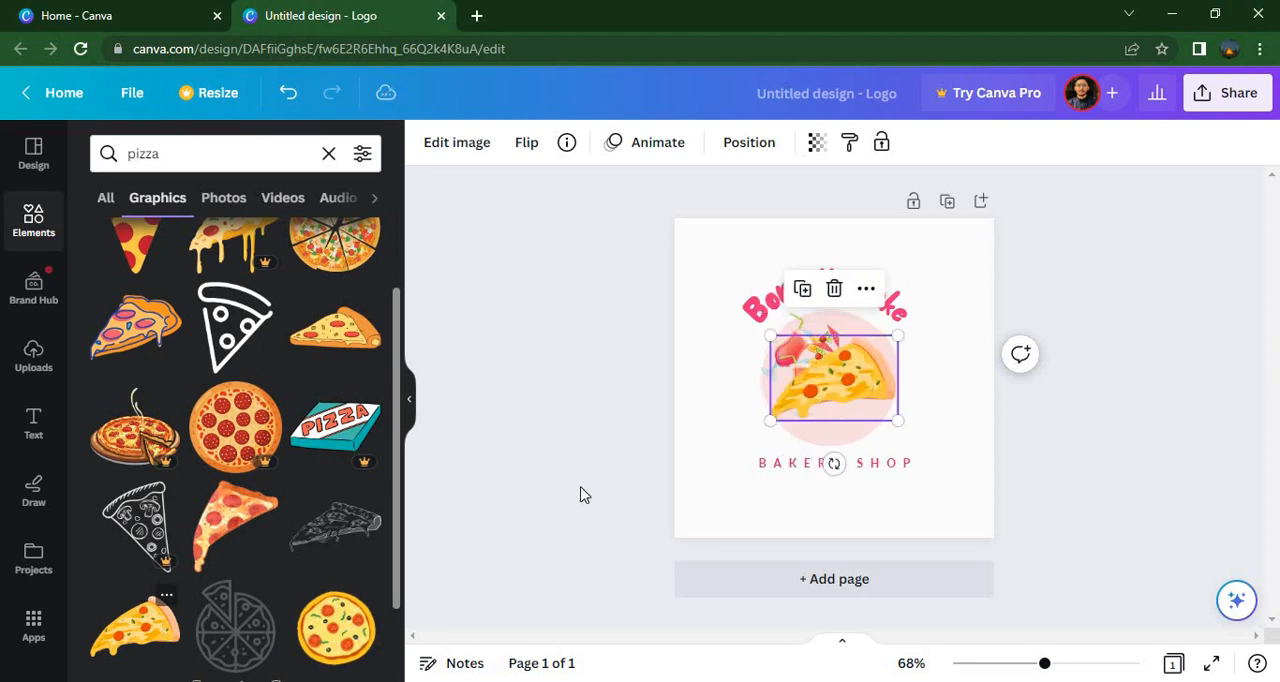
Shrink the pizza slice, tilt it counterclockwise and place it in the upper right of the pink circle
{"action": "left_click_drag", "start_coordinate": [770, 336], "coordinate": [871, 350]}
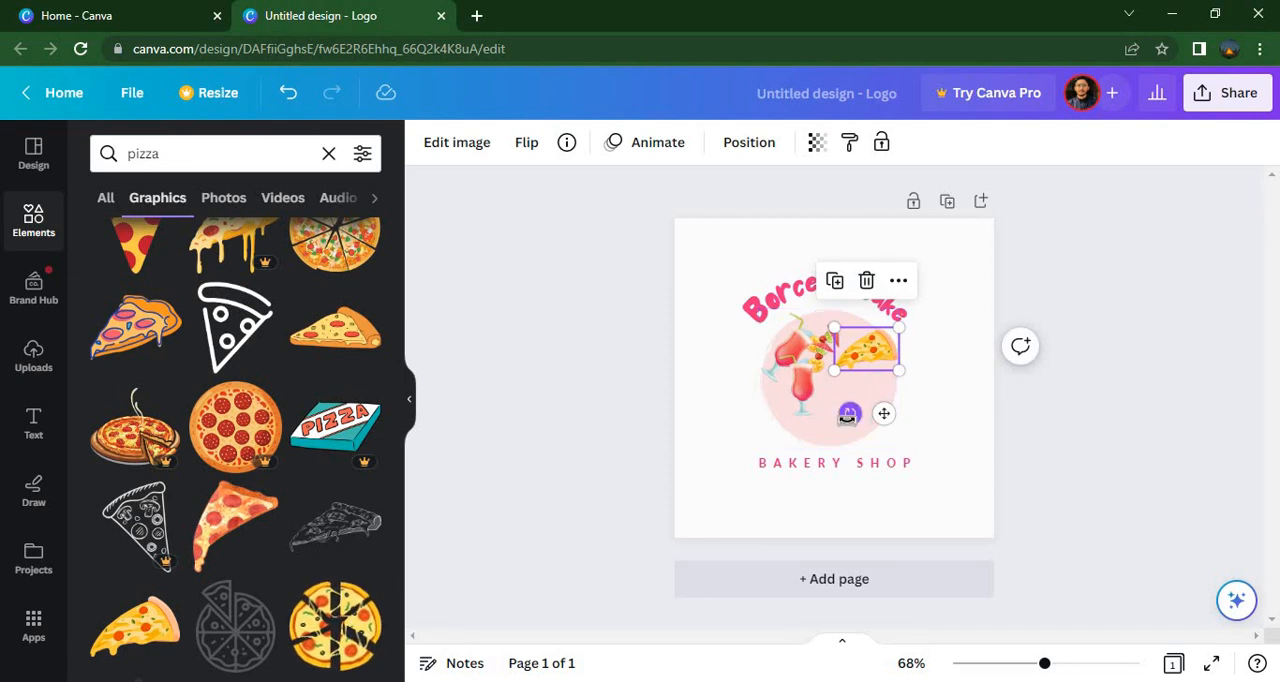
{"action": "left_click_drag", "start_coordinate": [848, 414], "coordinate": [898, 455]}
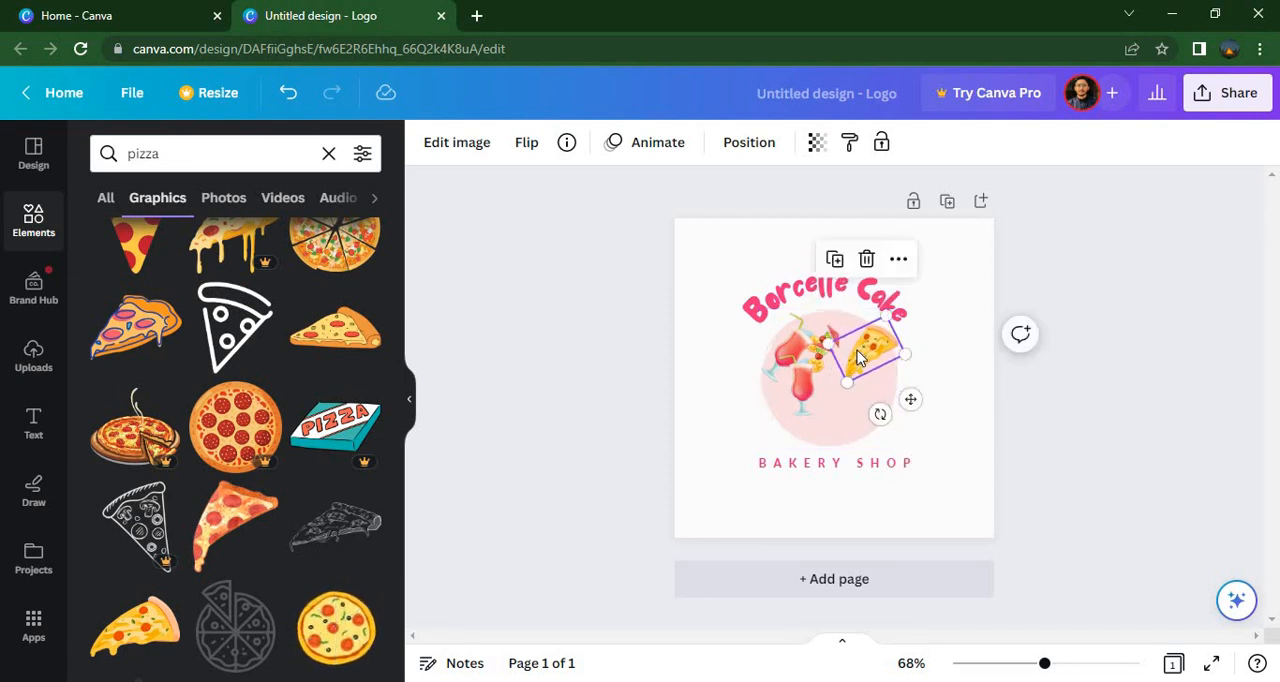
{"action": "left_click_drag", "start_coordinate": [855, 362], "coordinate": [848, 372]}
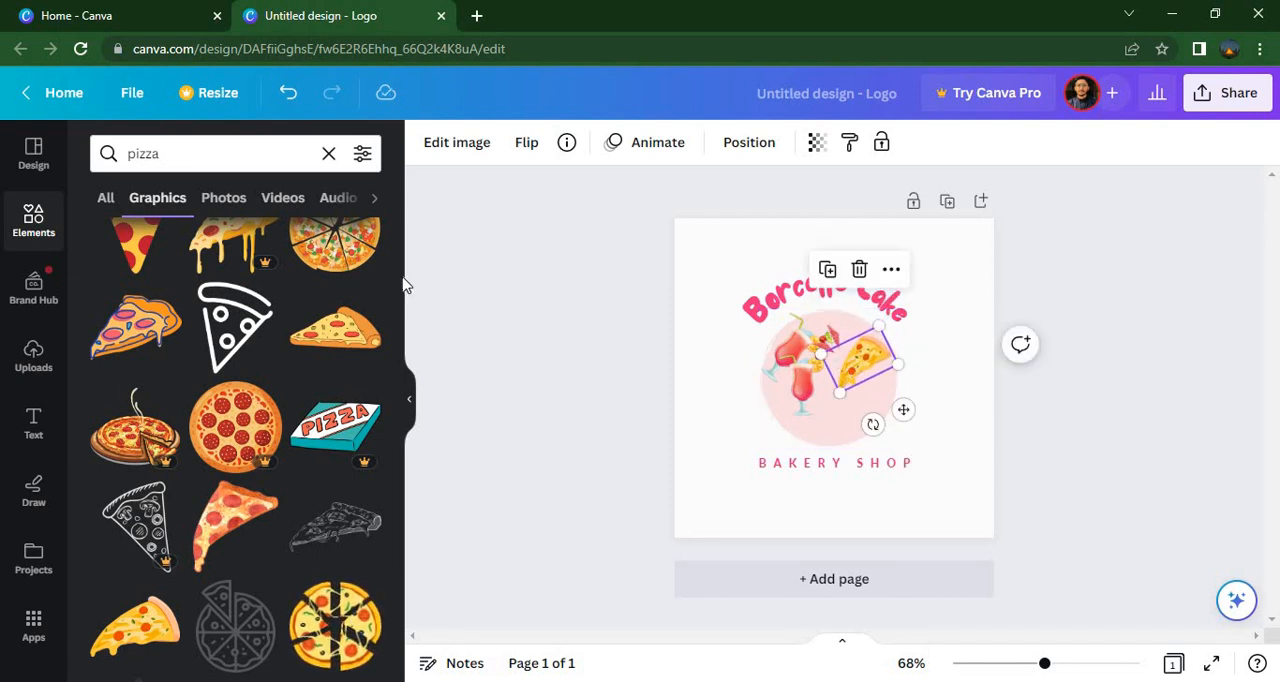
Add the recently used cherry-topped cupcake and shrink it into the lower right of the pink circle, below the pizza
{"action": "left_click", "coordinate": [328, 154]}
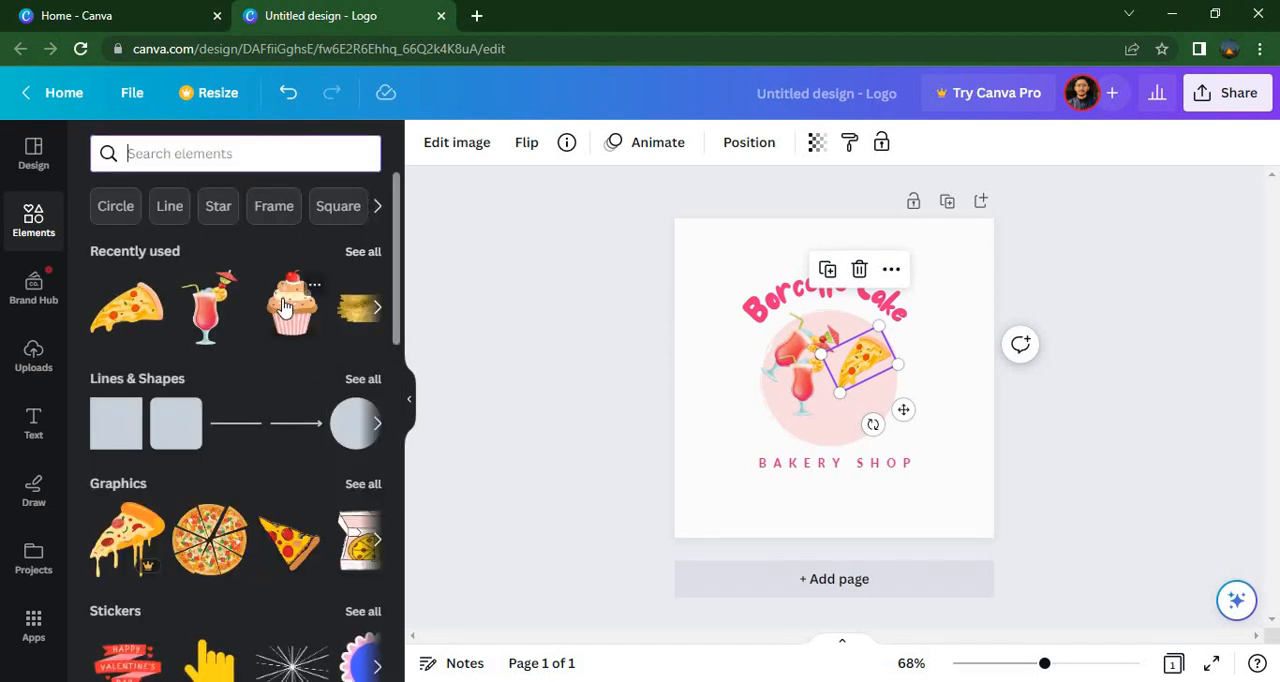
{"action": "left_click", "coordinate": [285, 307]}
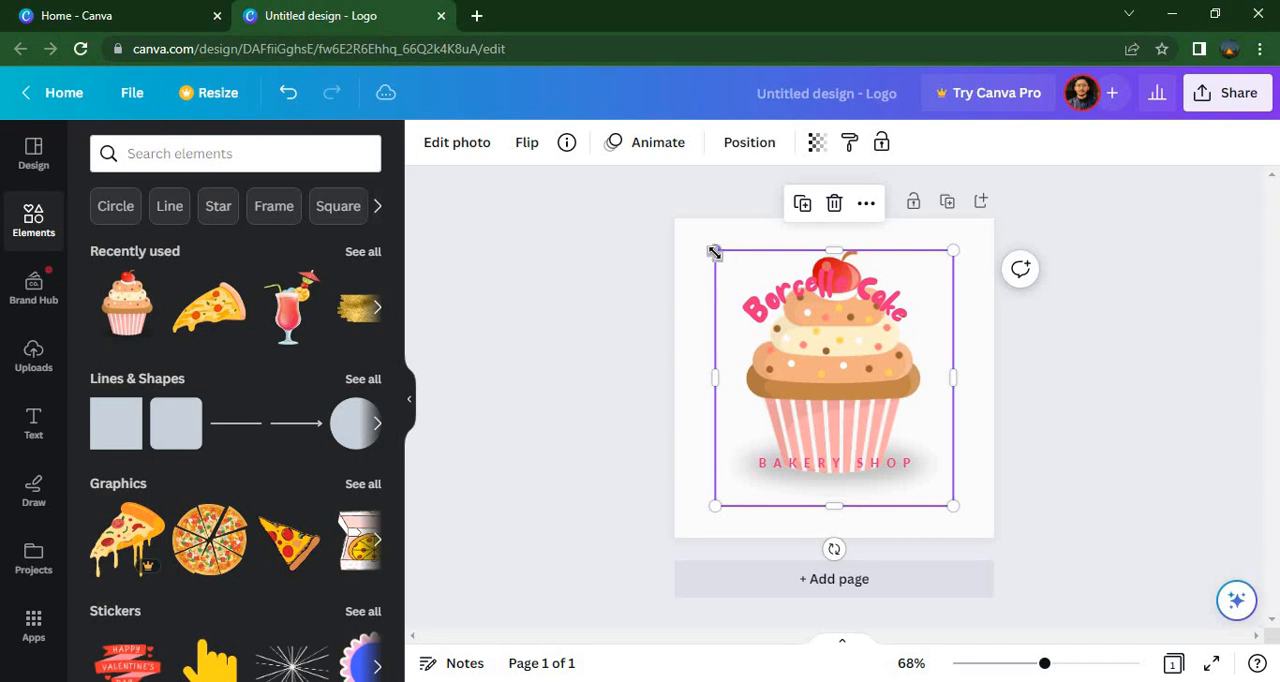
{"action": "left_click_drag", "start_coordinate": [714, 252], "coordinate": [851, 416]}
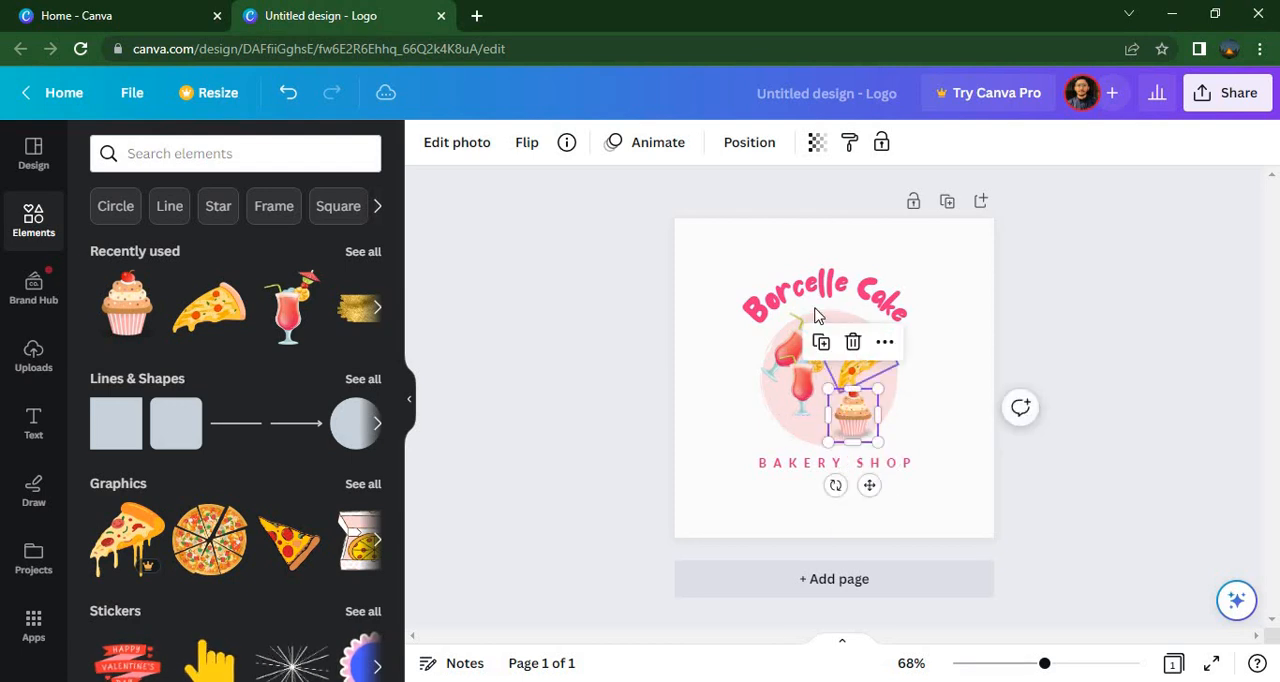
Replace the curved heading text "Borcelle Cake" with "taste bolta"
{"action": "left_click", "coordinate": [825, 309]}
{"action": "double_click", "coordinate": [815, 297]}
{"action": "left_click", "coordinate": [815, 300]}
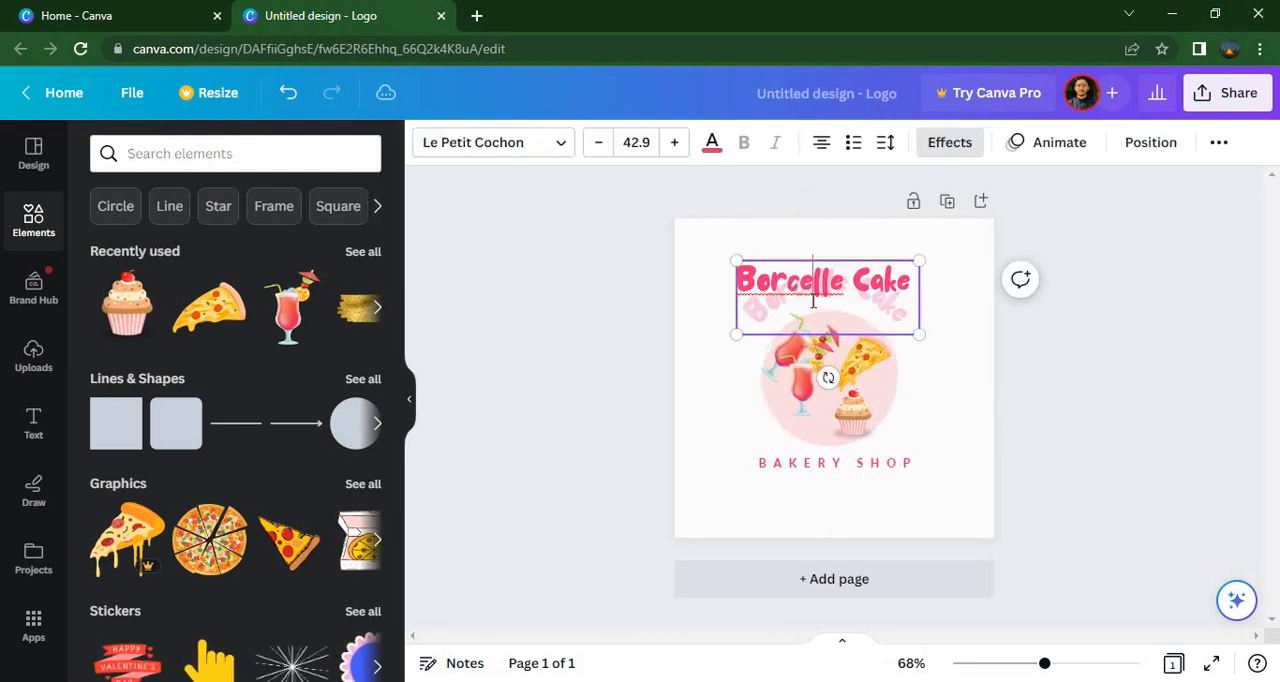
{"action": "key", "text": "BackSpace"}
{"action": "key", "text": "BackSpace"}
{"action": "key", "text": "BackSpace"}
{"action": "key", "text": "BackSpace"}
{"action": "key", "text": "BackSpace"}
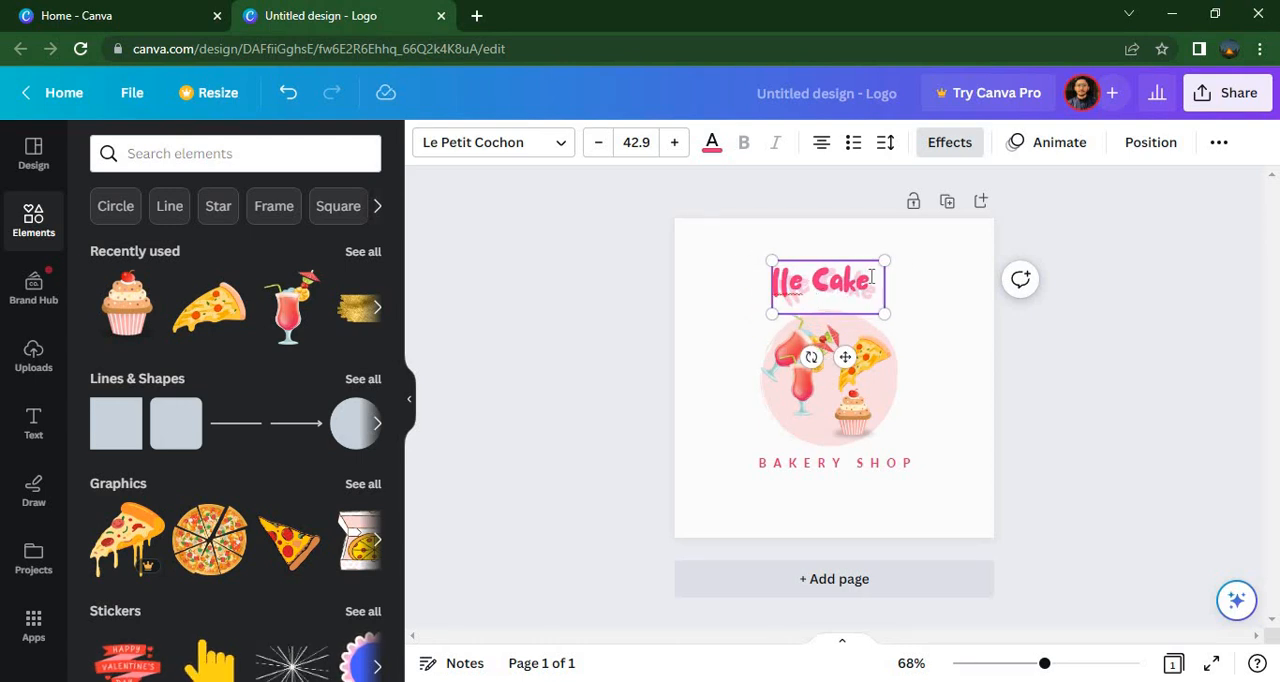
{"action": "key", "text": "BackSpace"}
{"action": "key", "text": "BackSpace"}
{"action": "key", "text": "BackSpace"}
{"action": "key", "text": "BackSpace"}
{"action": "key", "text": "BackSpace"}
{"action": "key", "text": "BackSpace"}
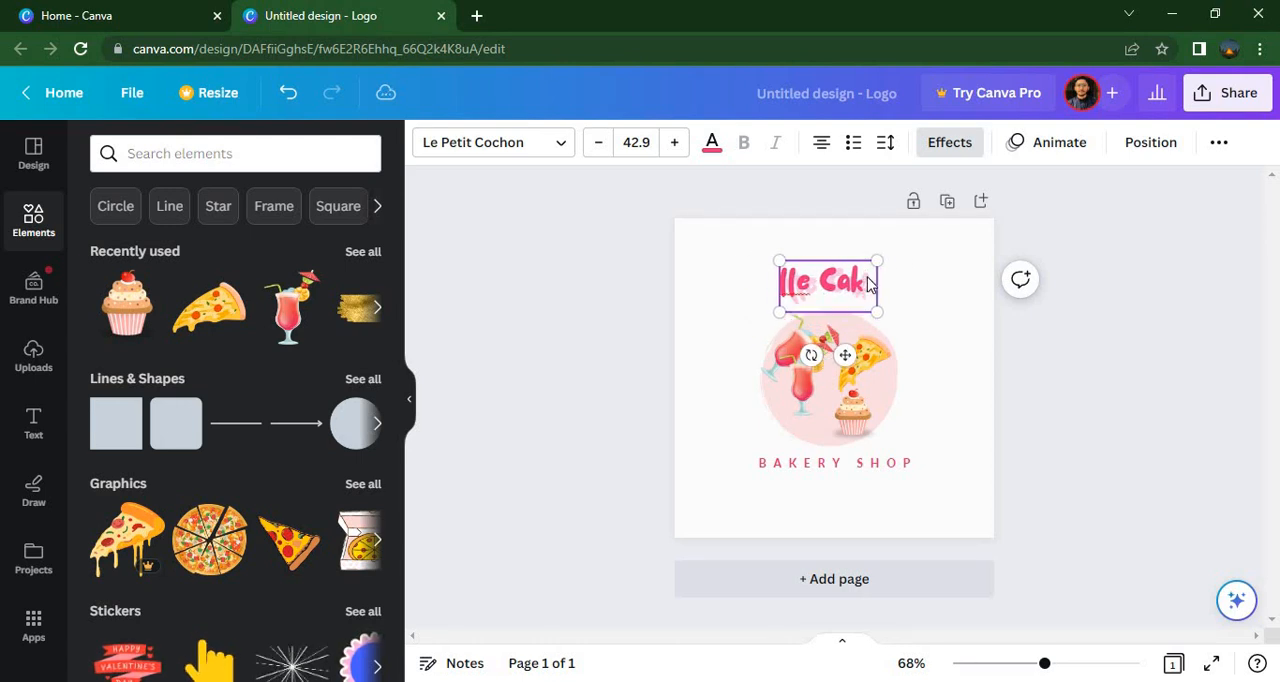
{"action": "key", "text": "BackSpace"}
{"action": "key", "text": "BackSpace"}
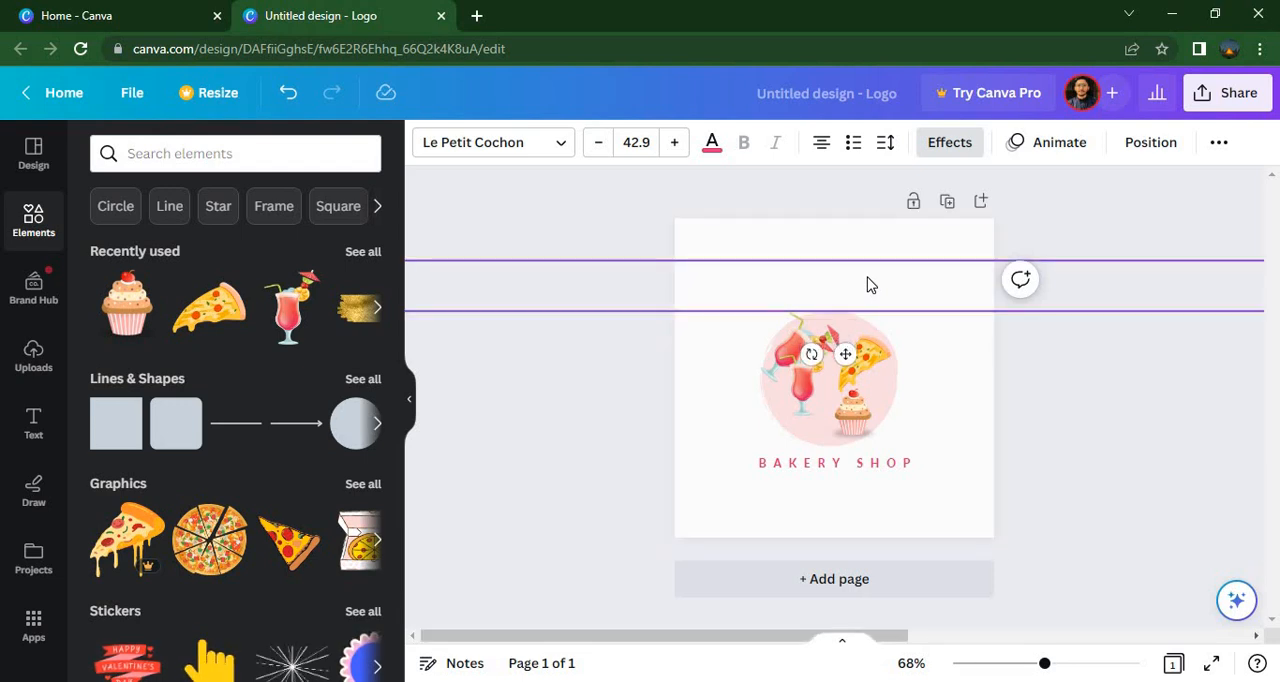
{"action": "type", "text": "Z"}
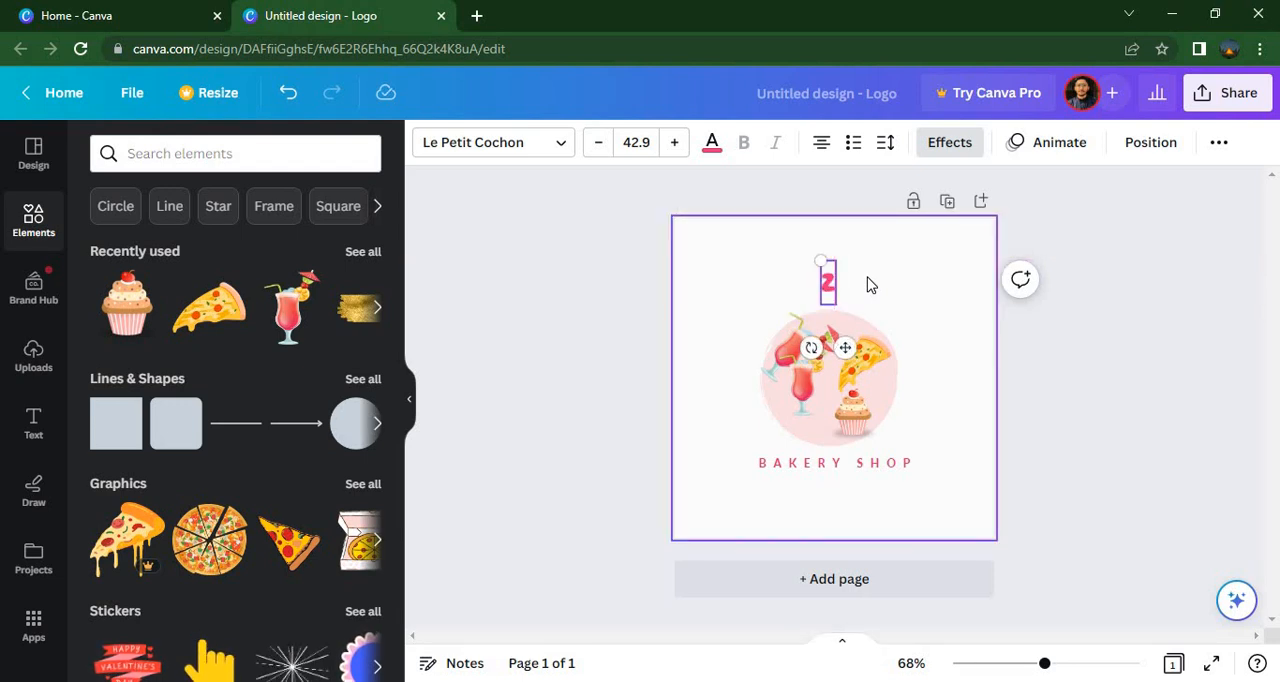
{"action": "type", "text": "taste"}
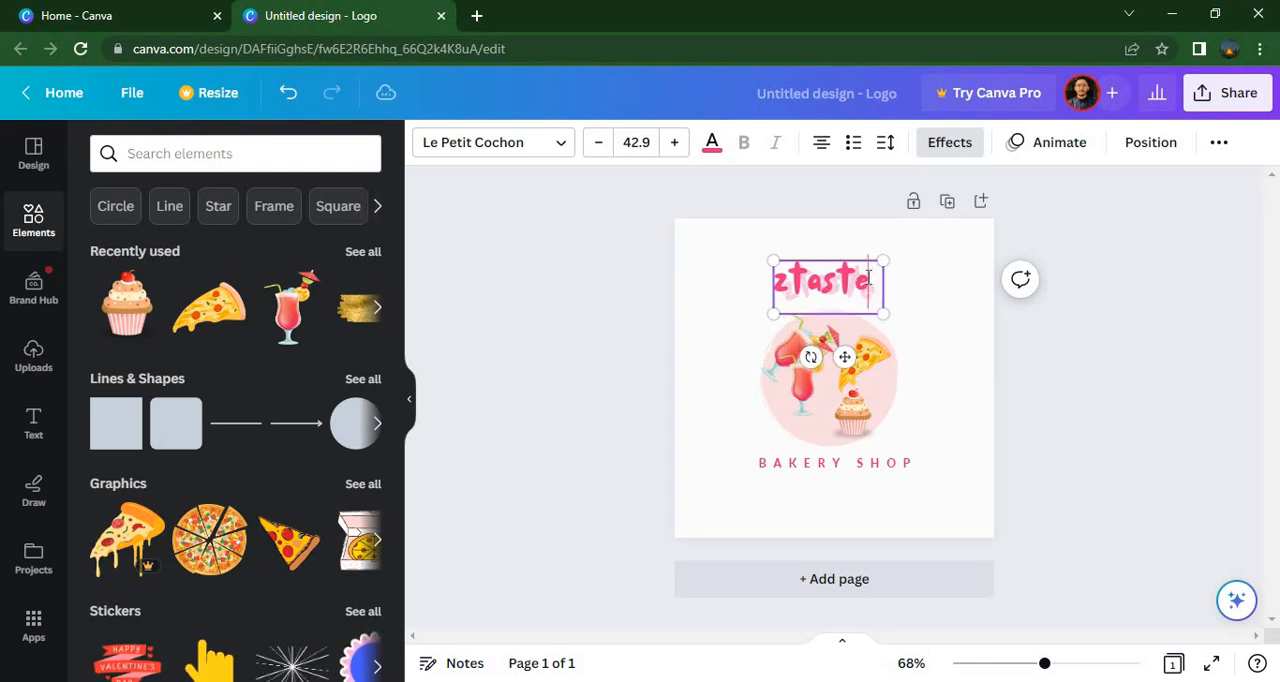
{"action": "type", "text": " bolta"}
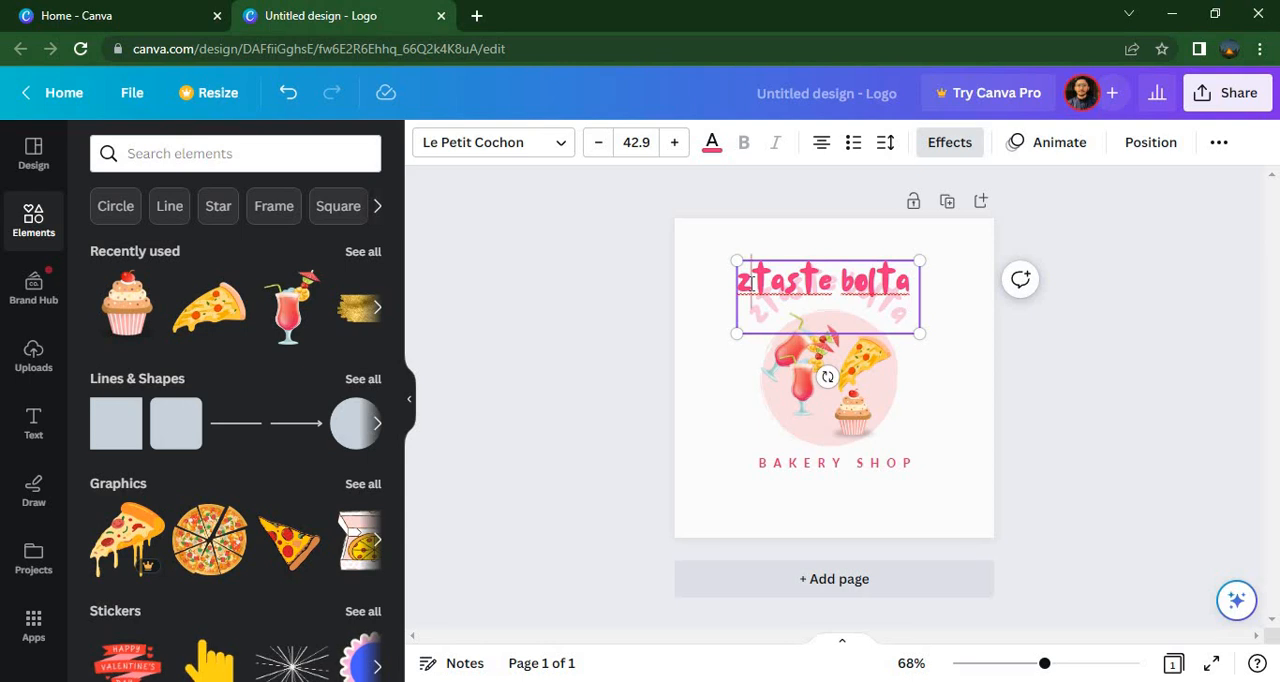
{"action": "key", "text": "BackSpace"}
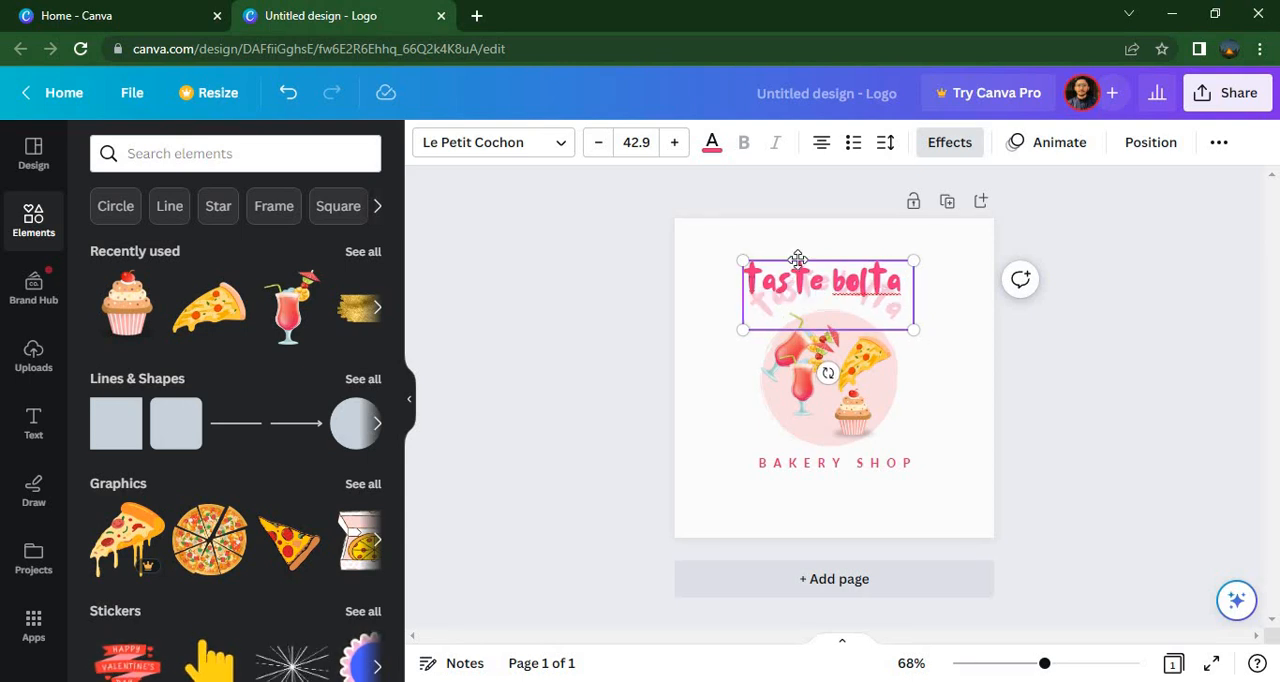
Try Kalam Bold on the curved heading, and set its font to Cubao Wide
{"action": "left_click", "coordinate": [563, 150]}
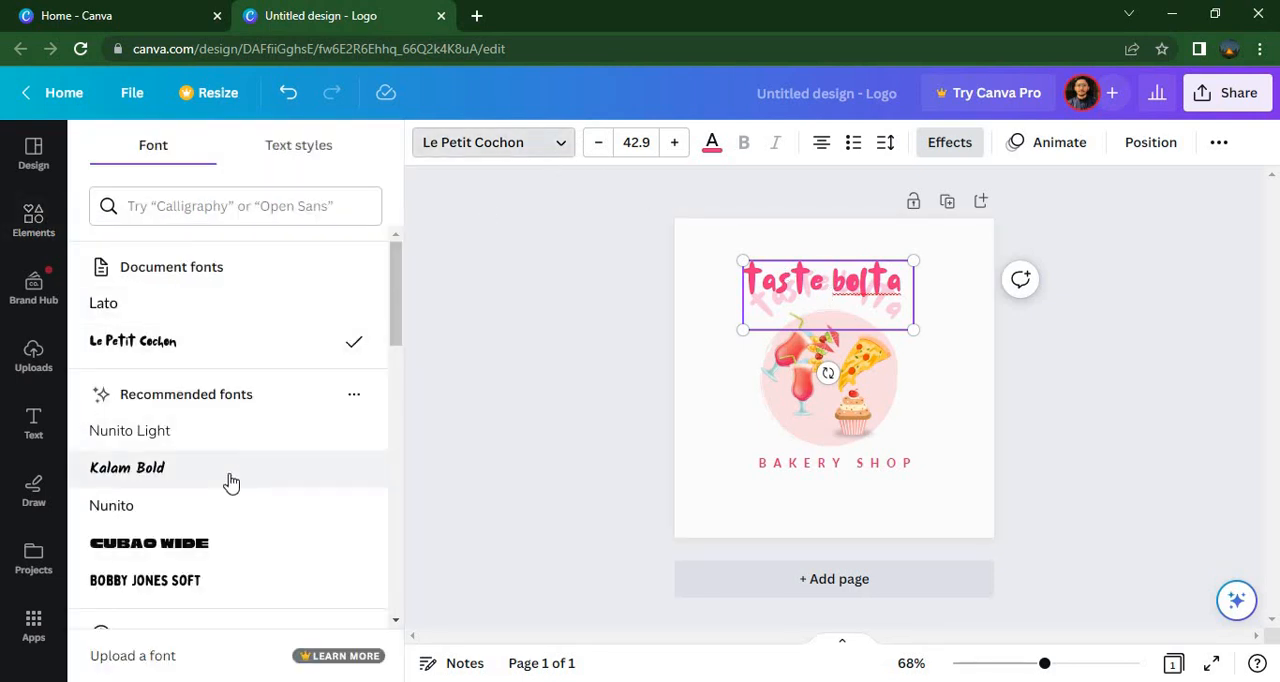
{"action": "left_click", "coordinate": [230, 481]}
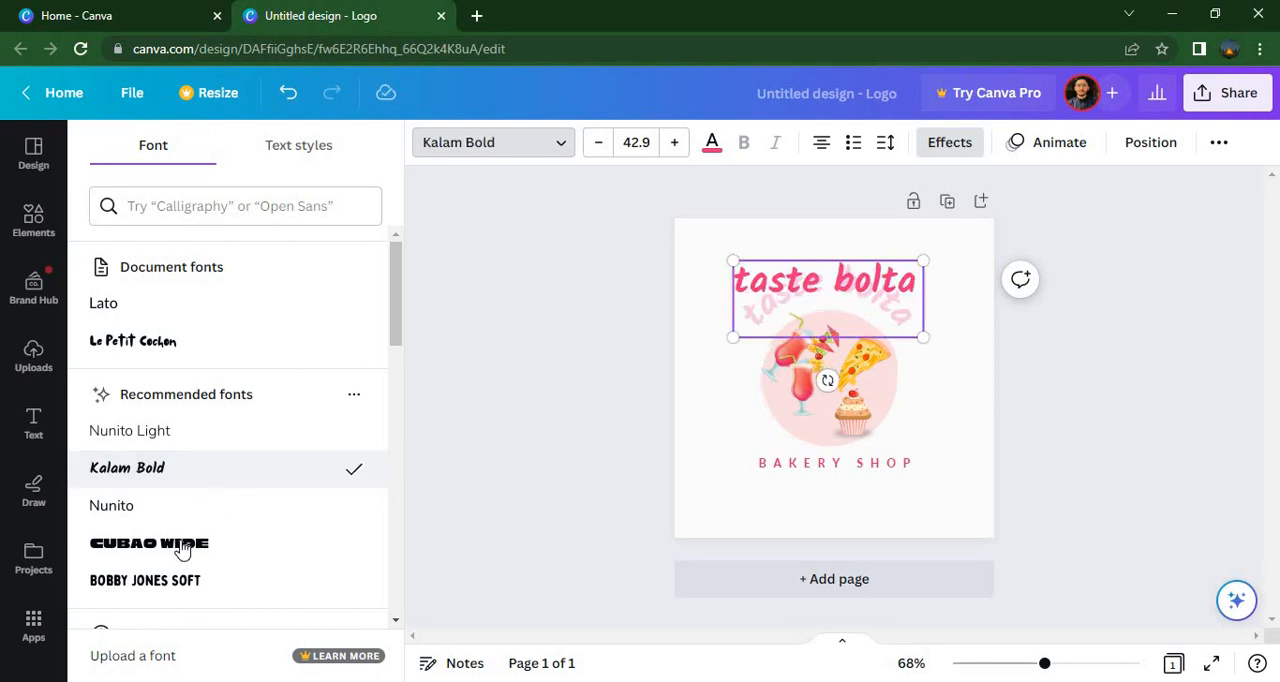
{"action": "left_click", "coordinate": [180, 554]}
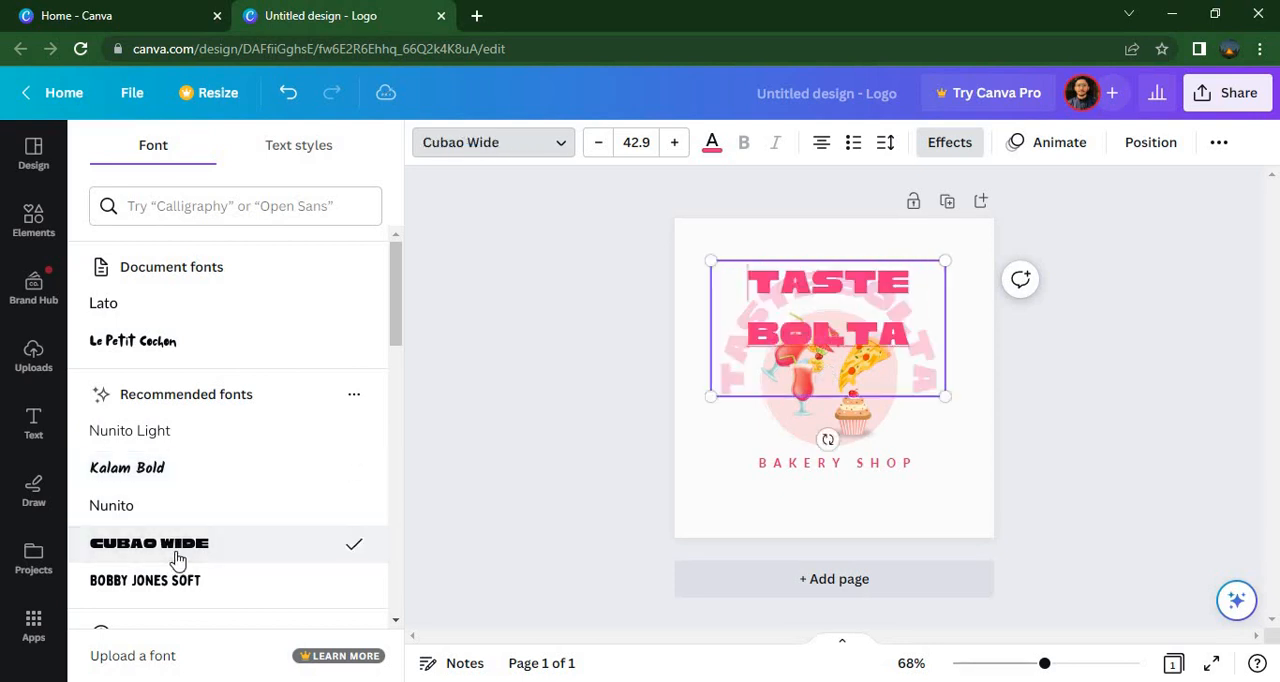
Set the curved heading's font to Bobby Jones Soft
{"action": "left_click", "coordinate": [244, 582]}
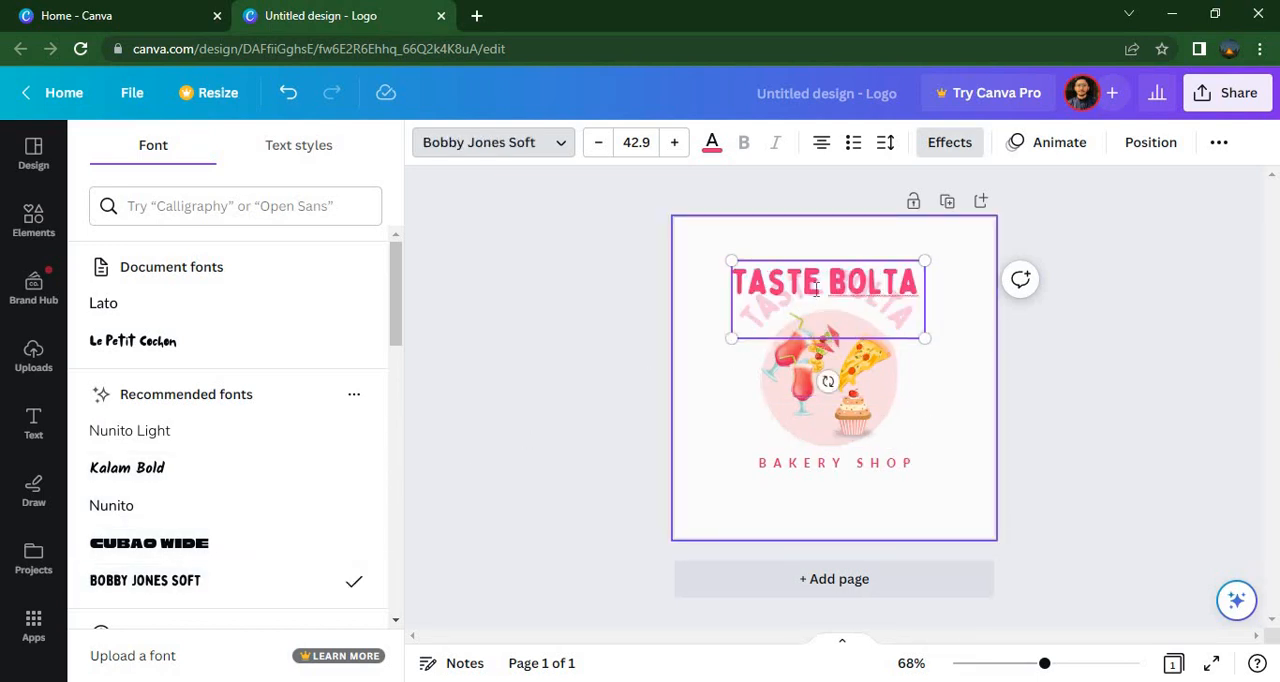
Replace the tagline "BAKERY SHOP" below the circle with "B SY BAKERY"
{"action": "left_click", "coordinate": [900, 464]}
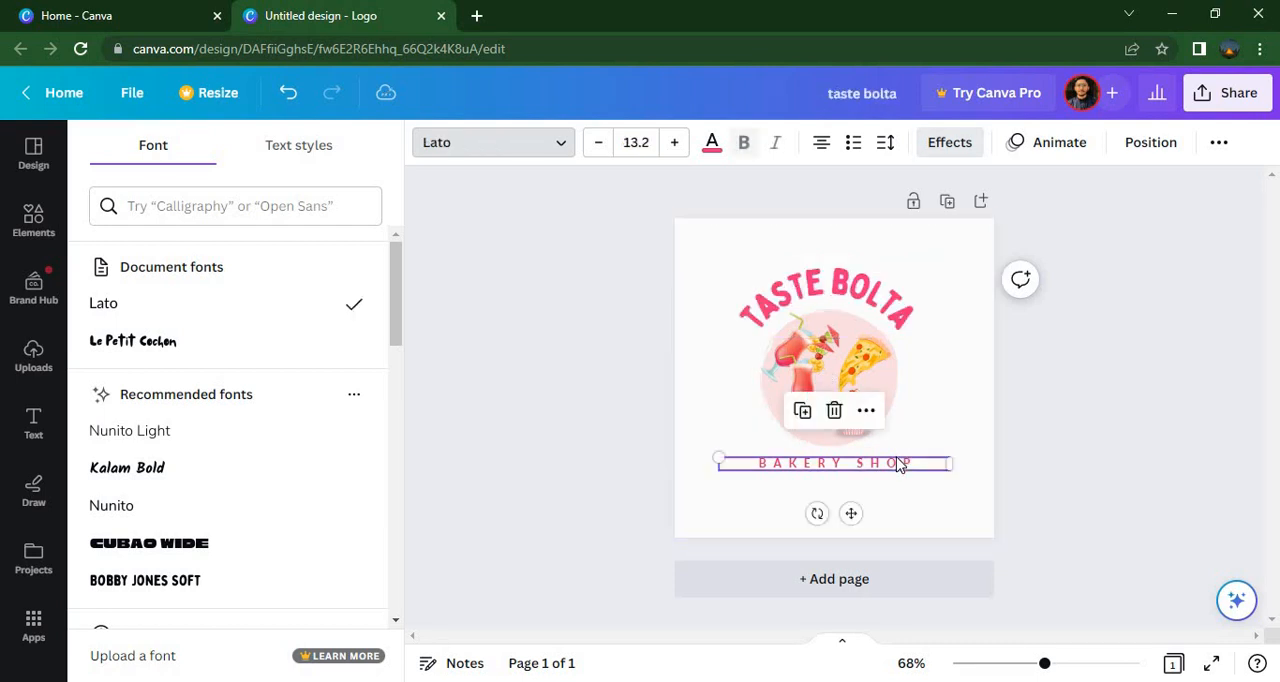
{"action": "key", "text": "Escape"}
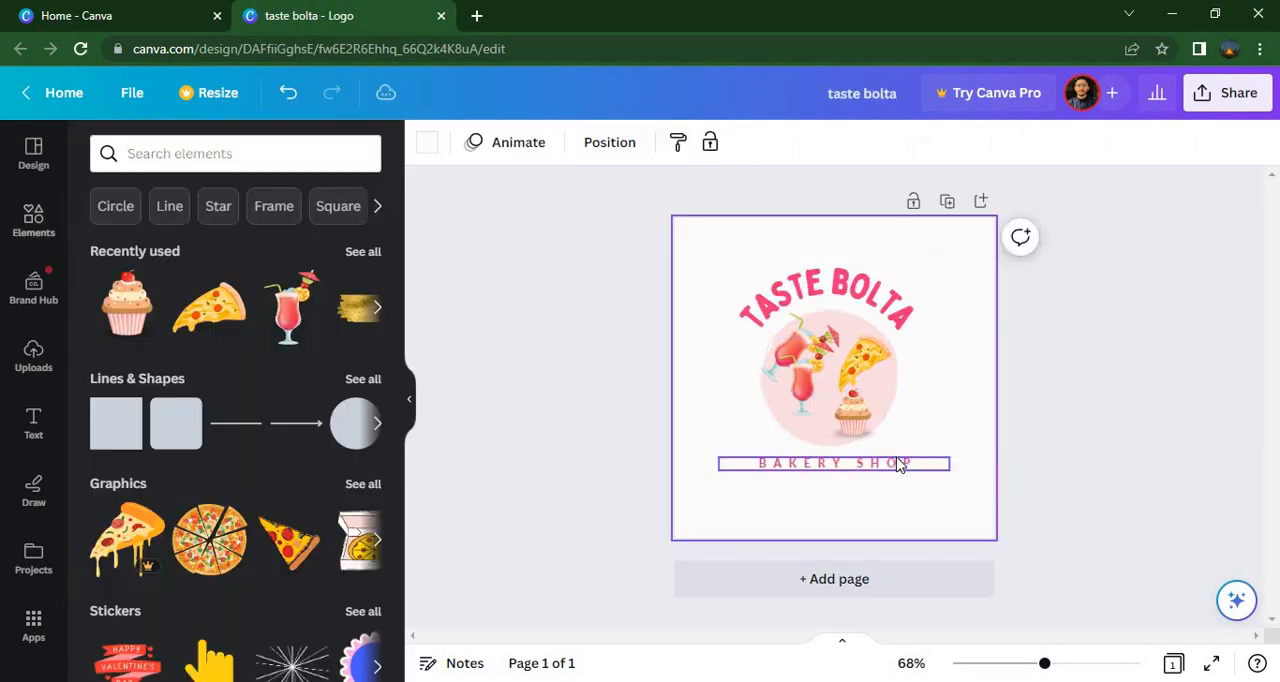
{"action": "double_click", "coordinate": [900, 464]}
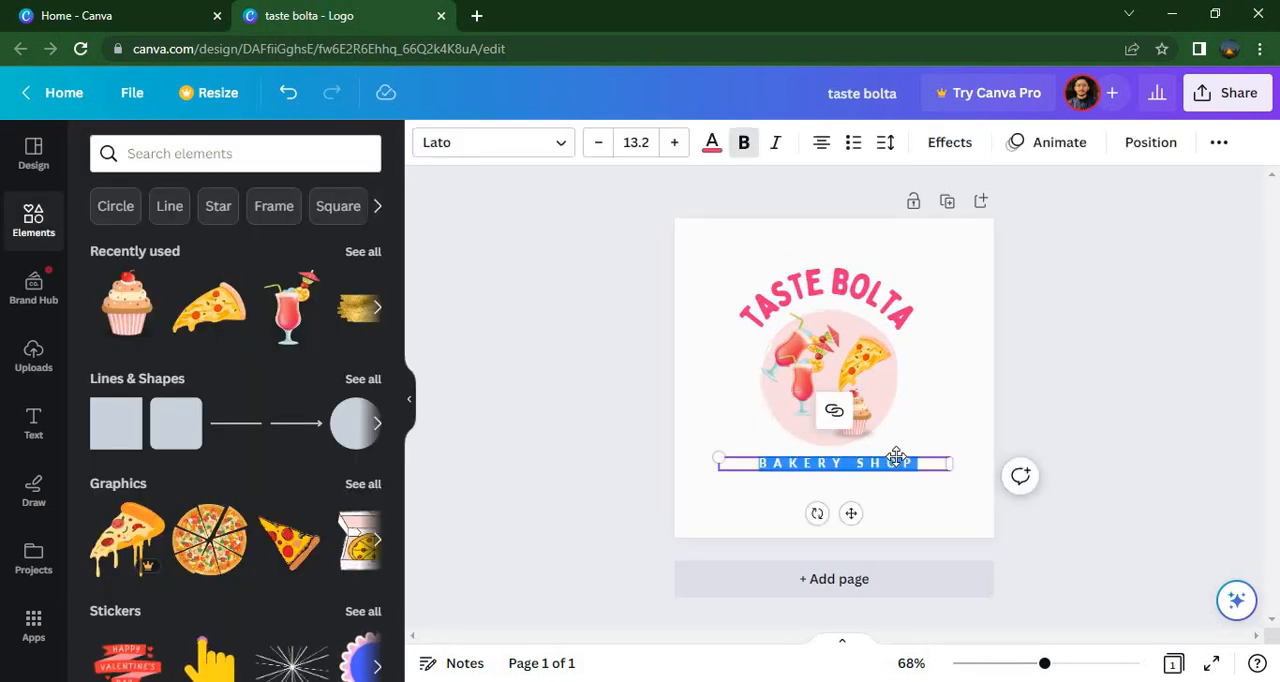
{"action": "key", "text": "BackSpace"}
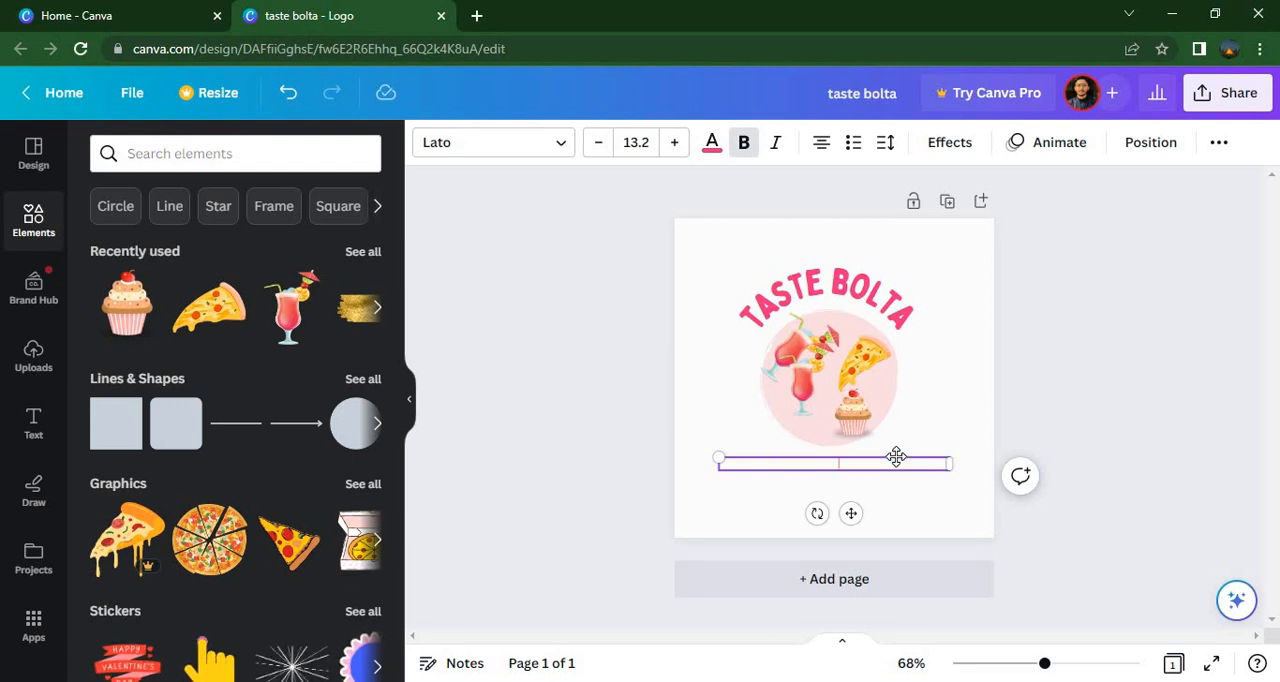
{"action": "type", "text": "B SY BAKERY"}
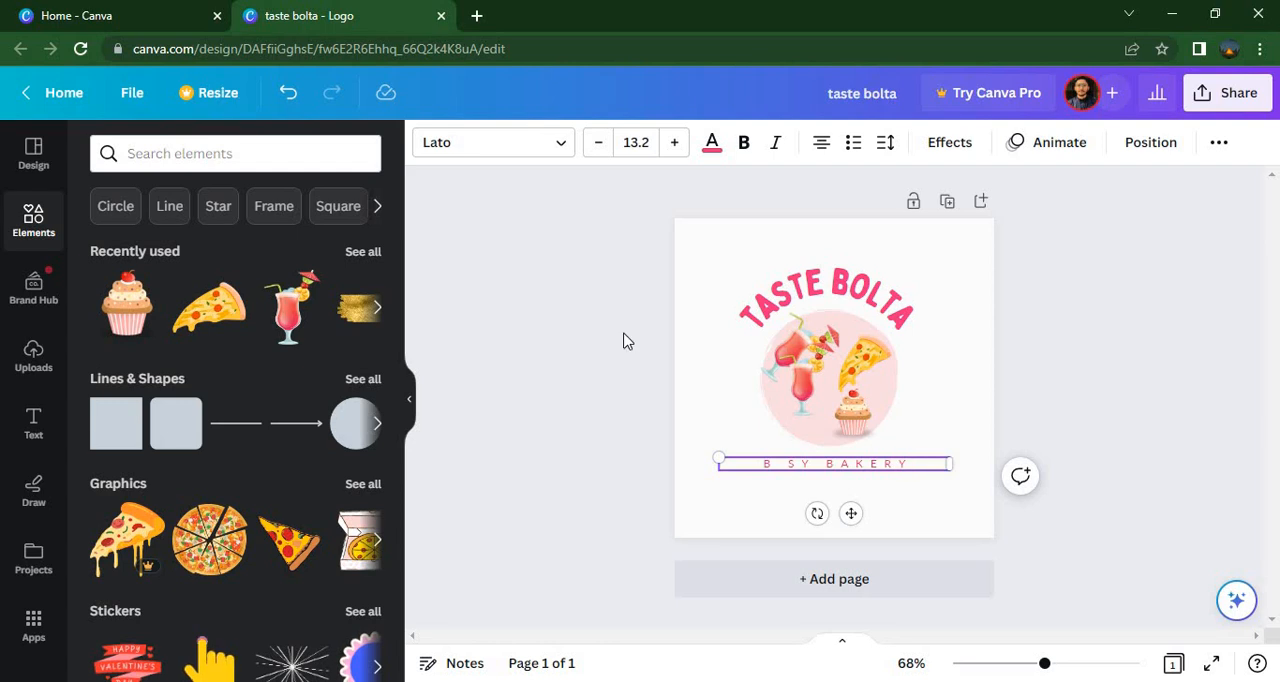
Set the tagline's font to Le Petit Cochon and increase its size to 19.2
{"action": "left_click", "coordinate": [560, 147]}
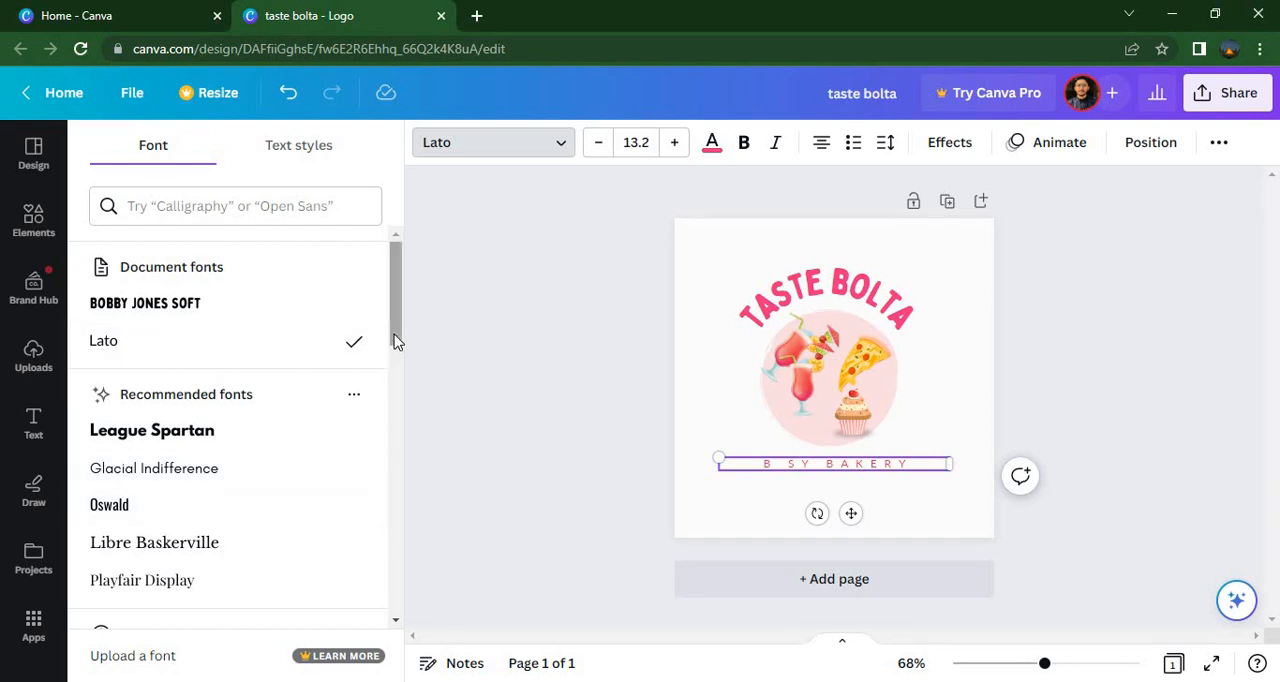
{"action": "left_click_drag", "start_coordinate": [394, 337], "coordinate": [397, 380]}
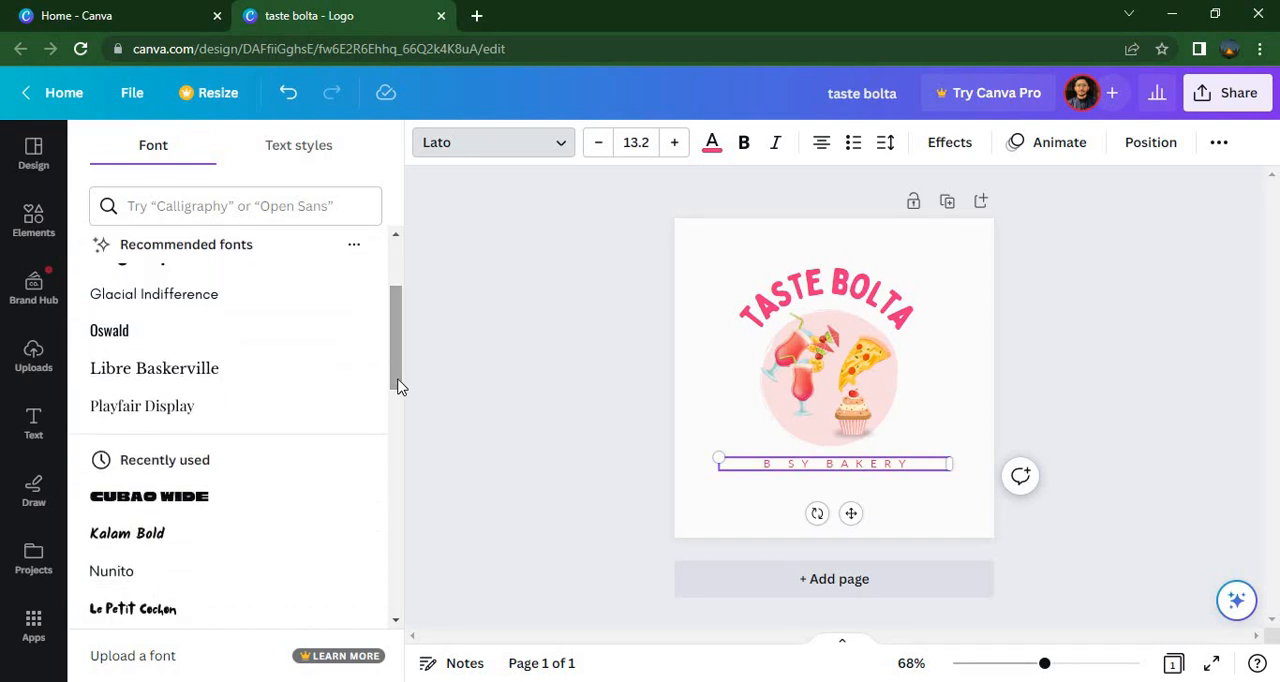
{"action": "left_click", "coordinate": [164, 614]}
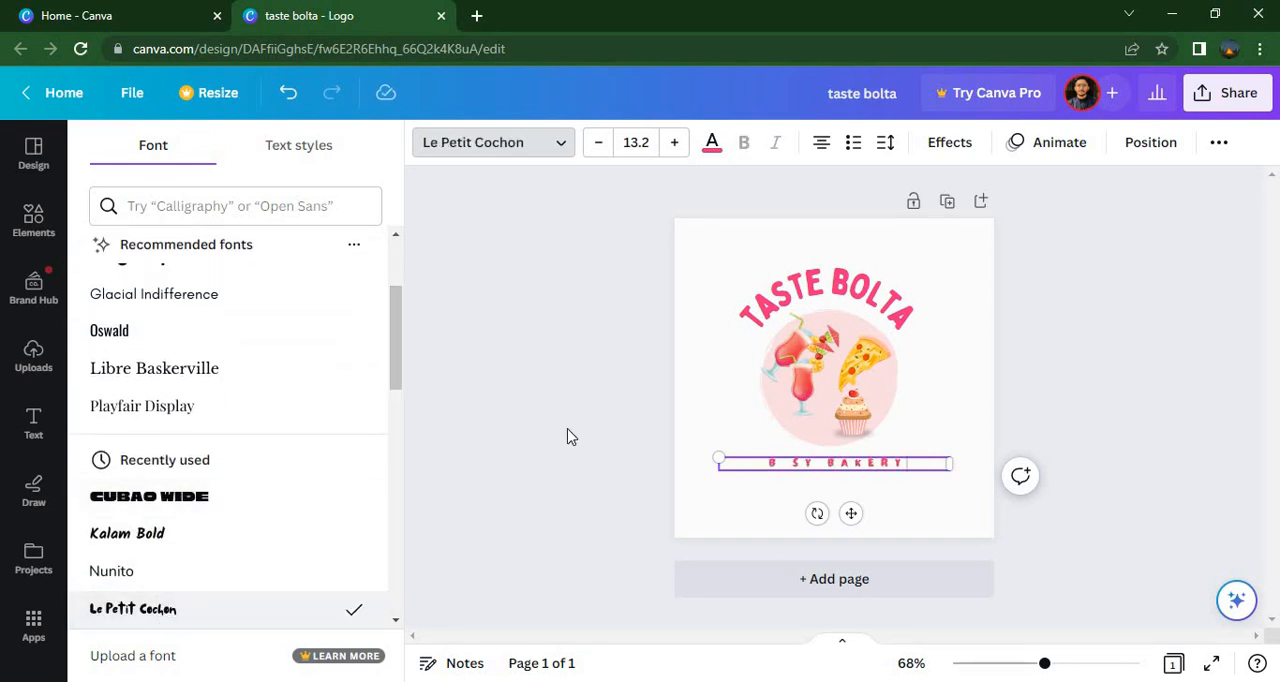
{"action": "left_click", "coordinate": [677, 145]}
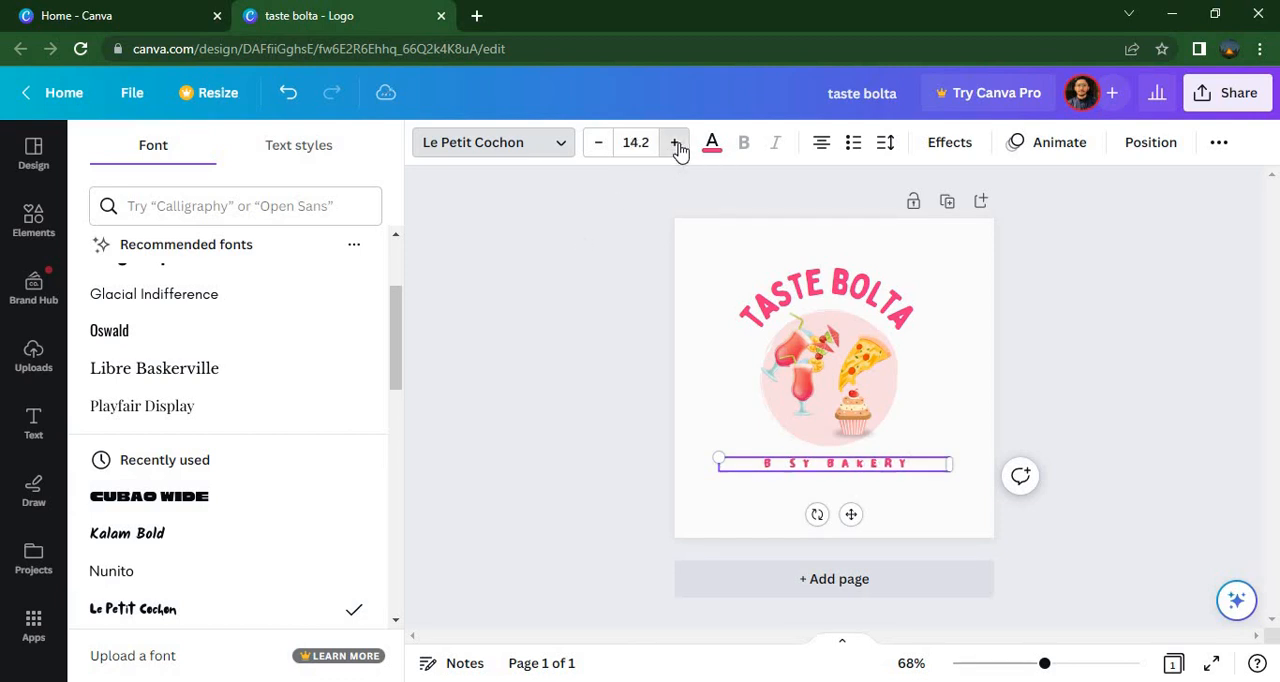
{"action": "left_click", "coordinate": [677, 145]}
{"action": "left_click", "coordinate": [677, 145]}
{"action": "left_click", "coordinate": [677, 145]}
{"action": "left_click", "coordinate": [677, 145]}
{"action": "left_click", "coordinate": [677, 145]}
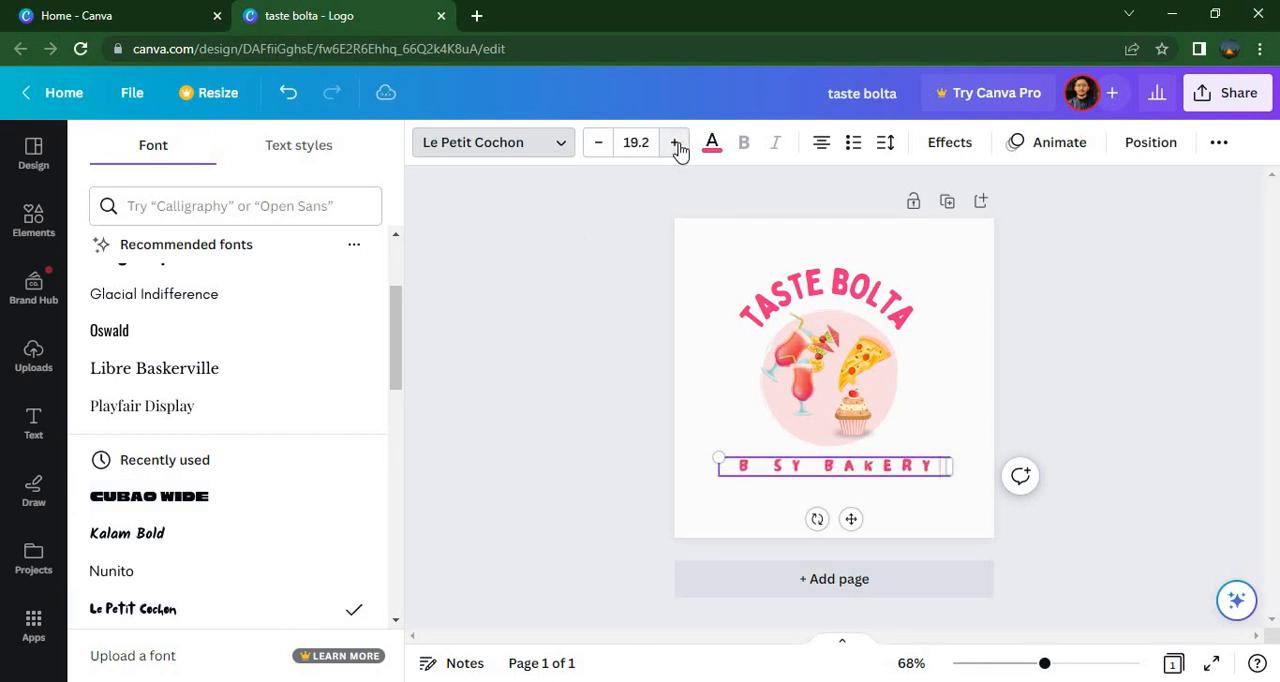
Try pink and turquoise on the circle graphic, set its main fill to bright blue and its other colour to violet
{"action": "left_click", "coordinate": [883, 393]}
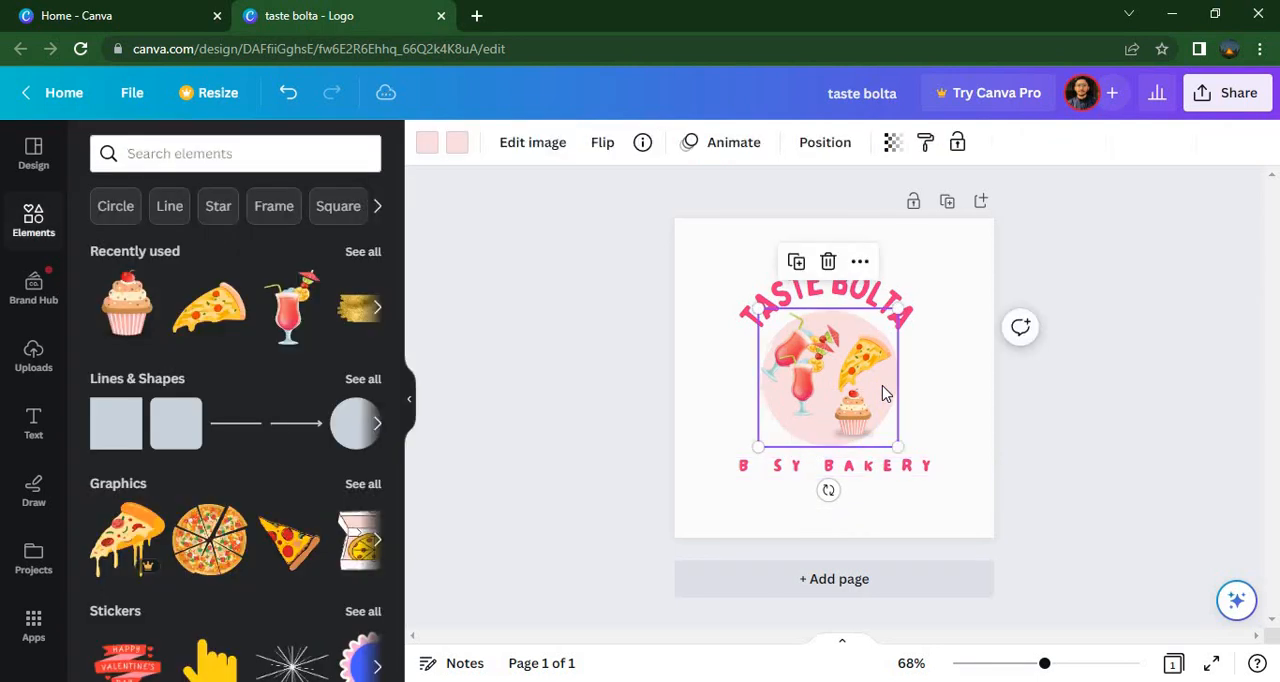
{"action": "left_click", "coordinate": [562, 140]}
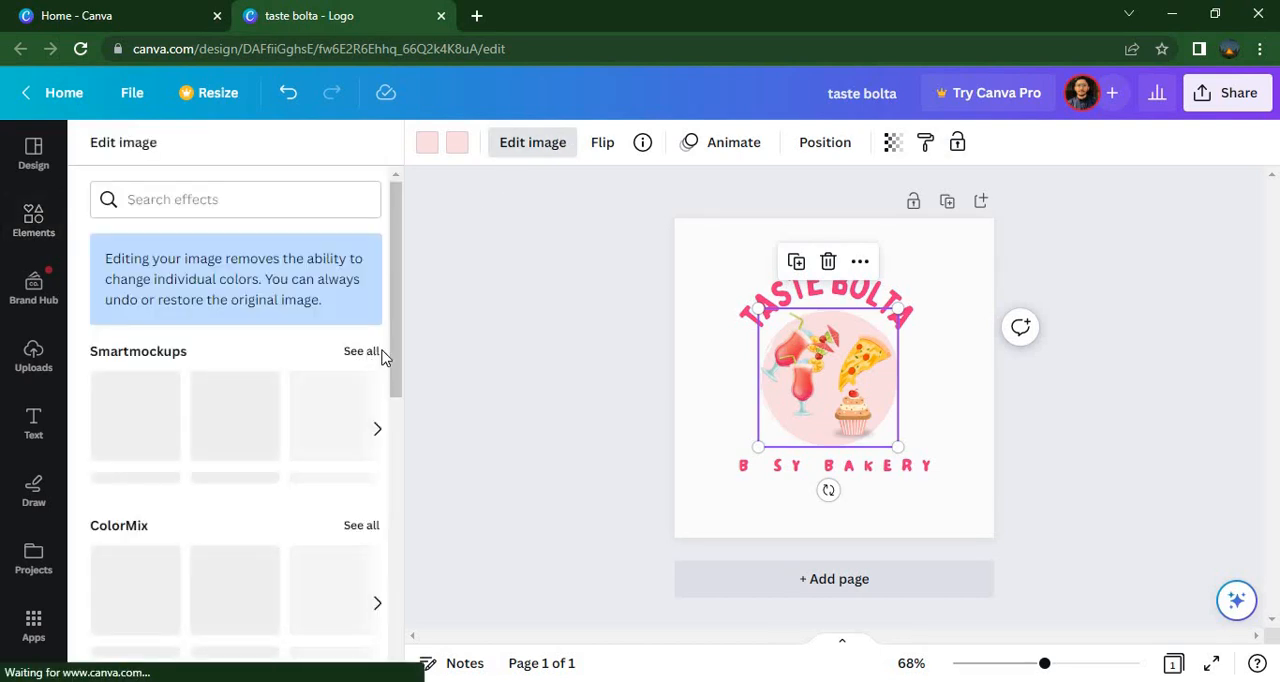
{"action": "left_click", "coordinate": [453, 148]}
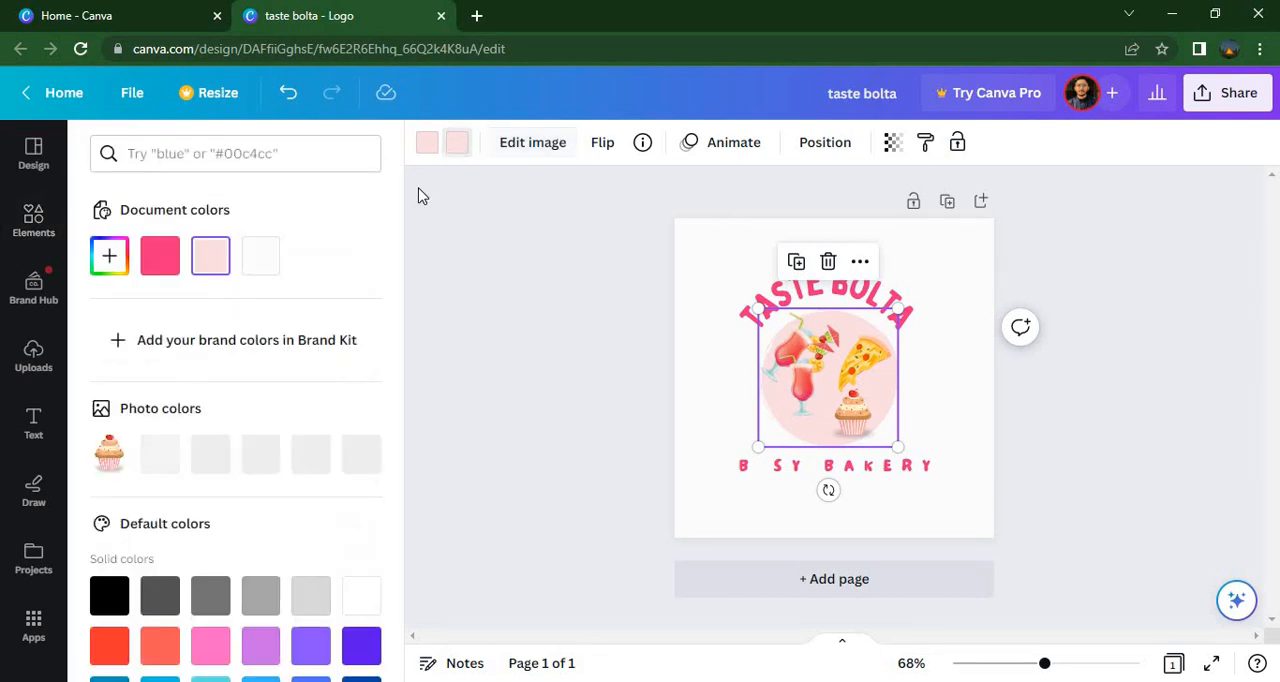
{"action": "left_click", "coordinate": [160, 258]}
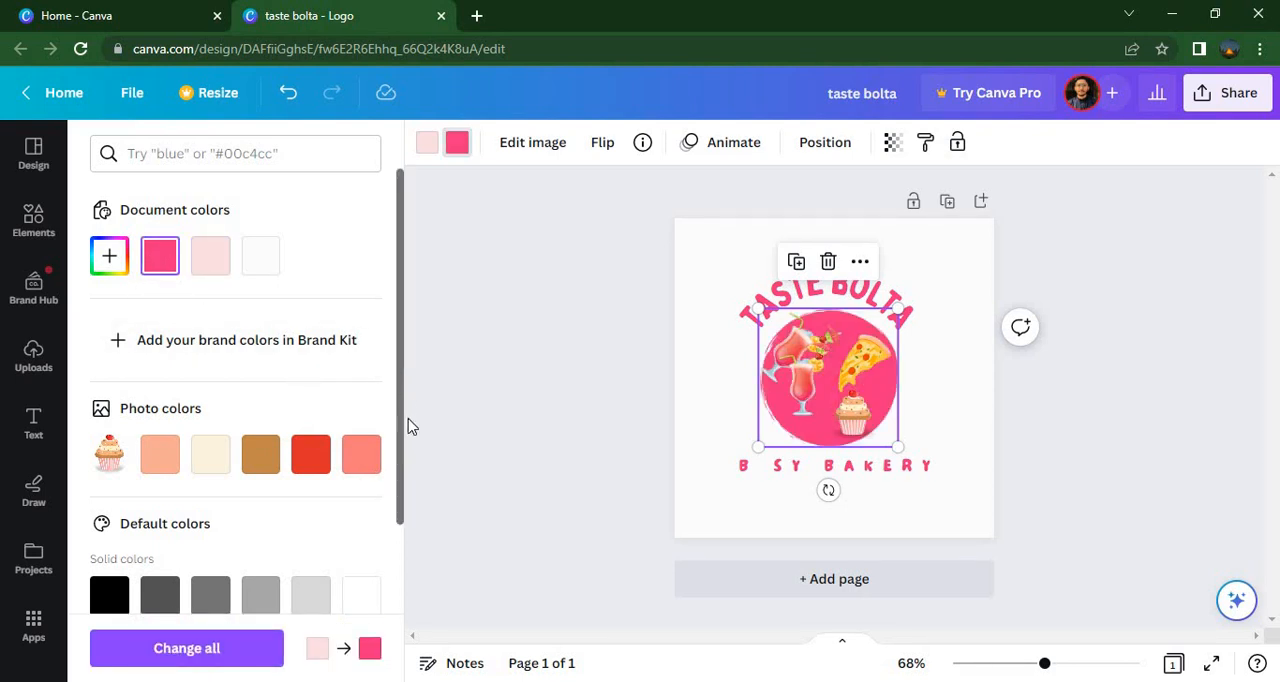
{"action": "left_click_drag", "start_coordinate": [408, 427], "coordinate": [405, 555]}
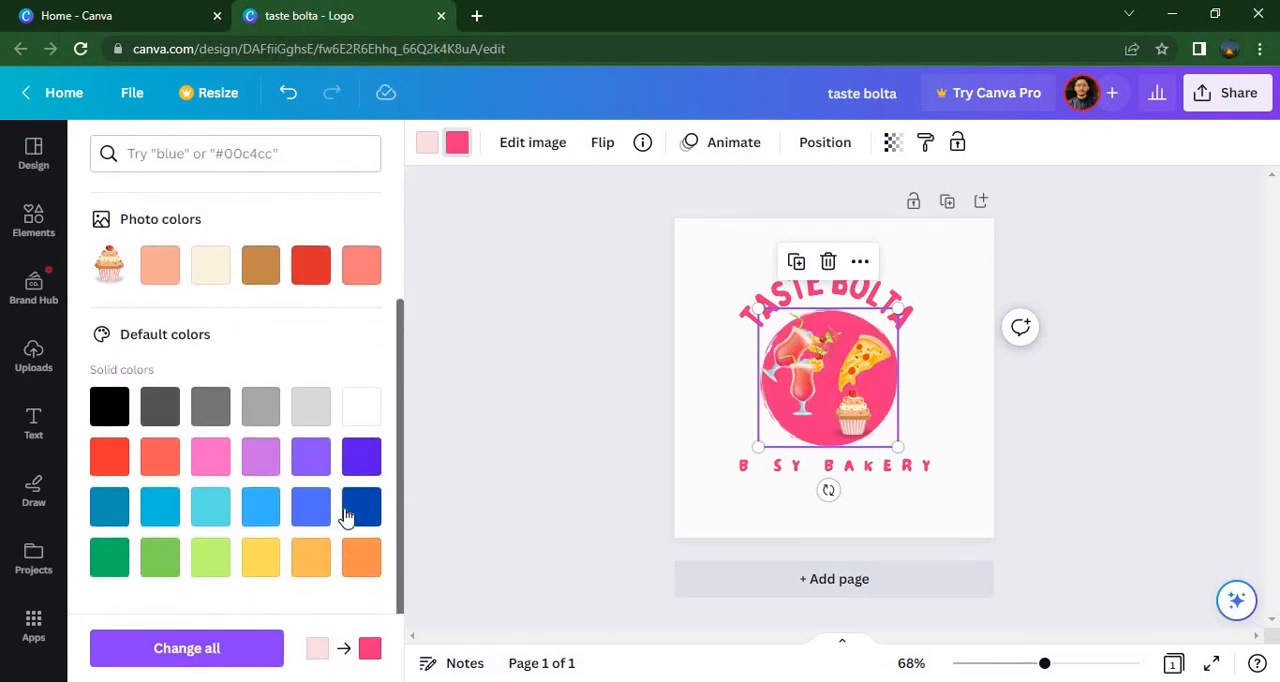
{"action": "left_click", "coordinate": [211, 516]}
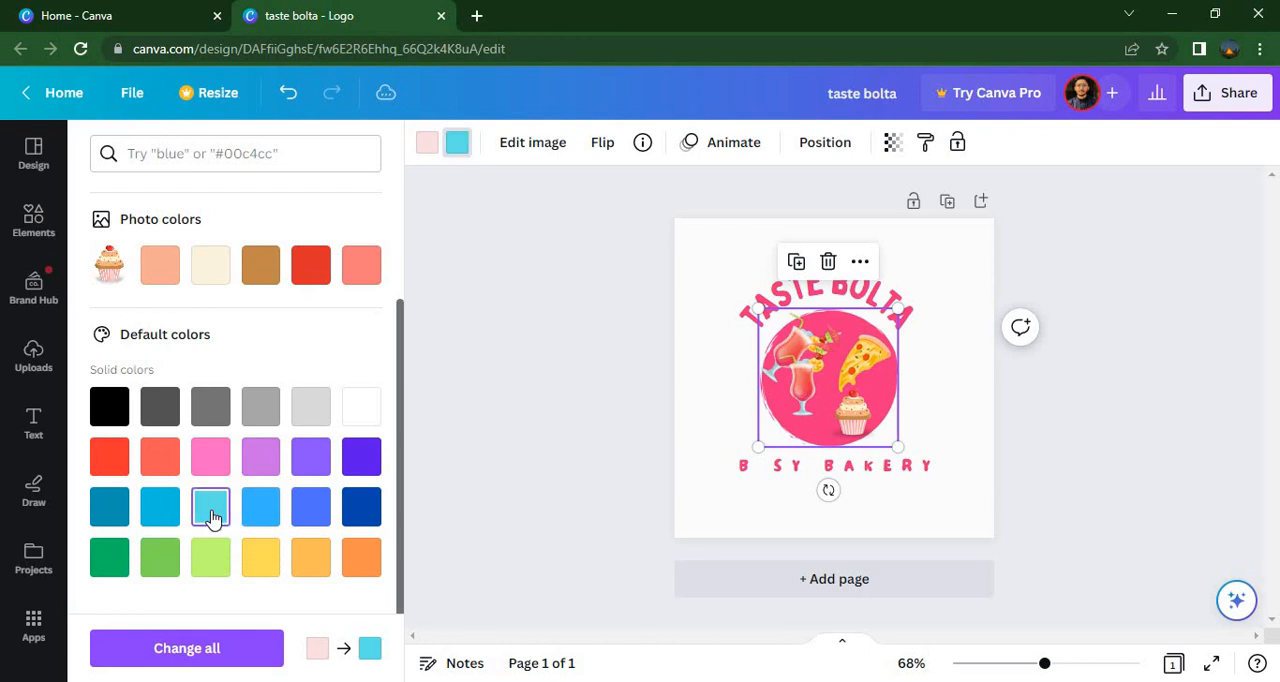
{"action": "left_click", "coordinate": [268, 518]}
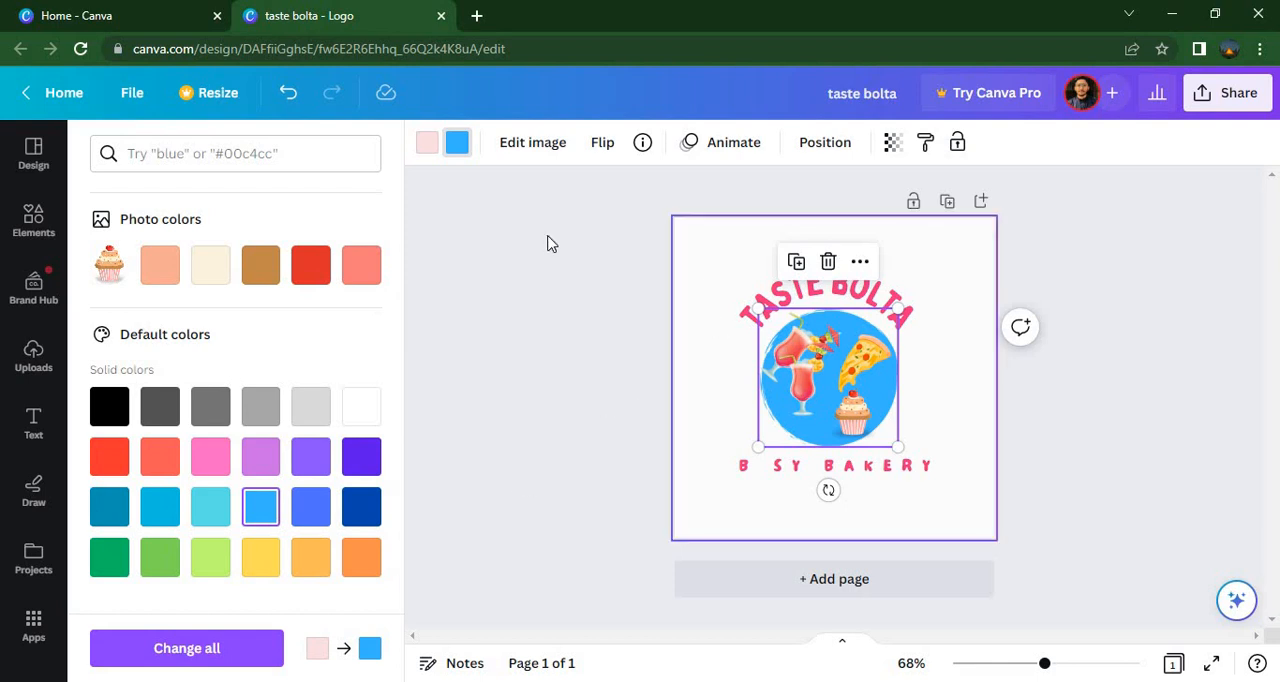
{"action": "left_click", "coordinate": [428, 145]}
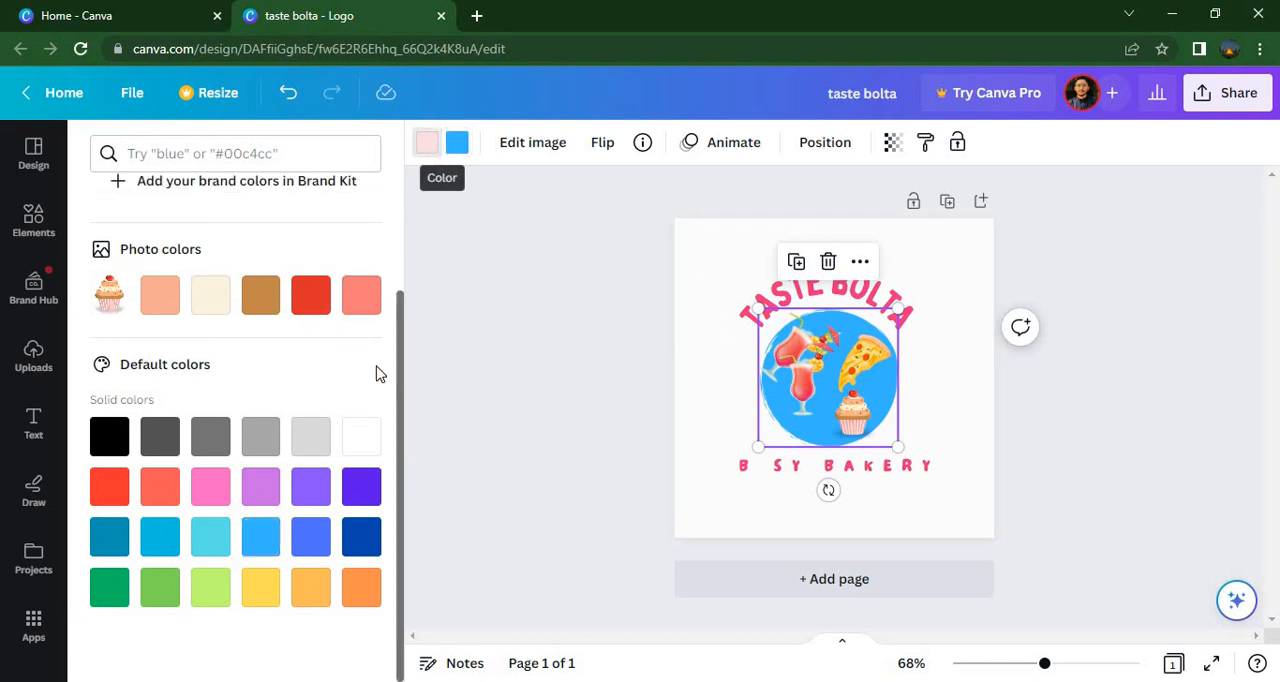
{"action": "left_click", "coordinate": [368, 496]}
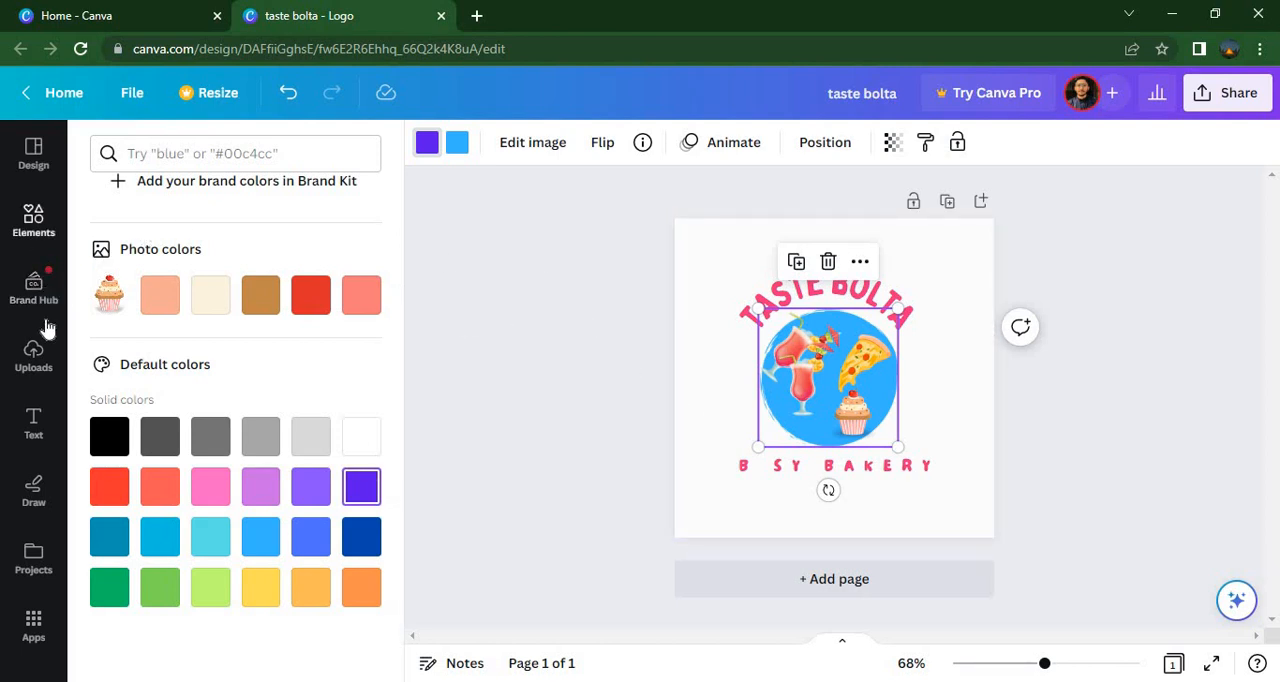
Search the elements library for "shape"
{"action": "left_click", "coordinate": [24, 243]}
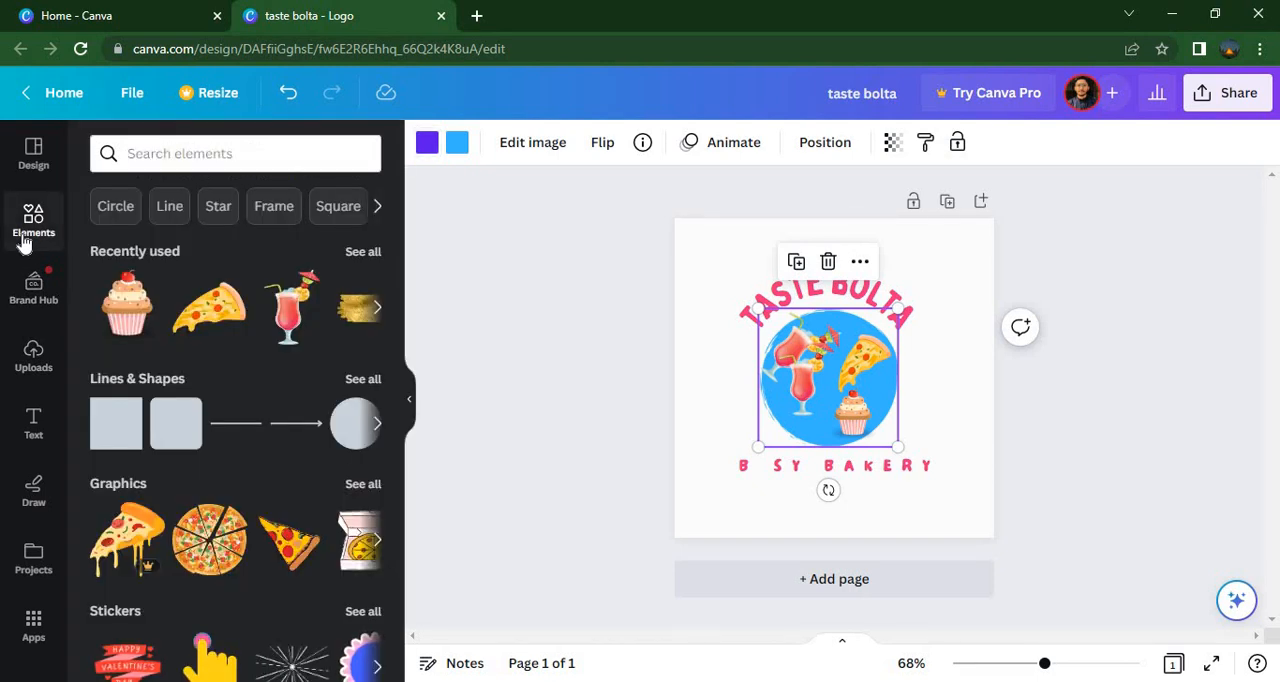
{"action": "left_click", "coordinate": [195, 165]}
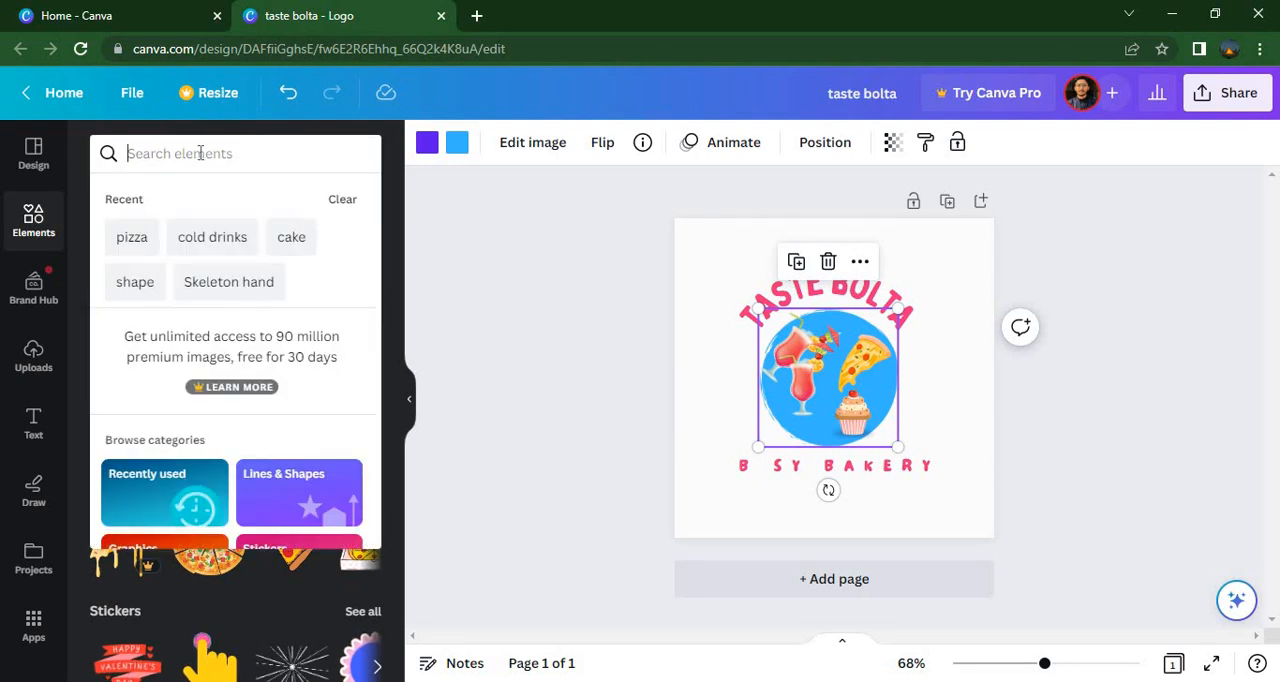
{"action": "type", "text": "shaape"}
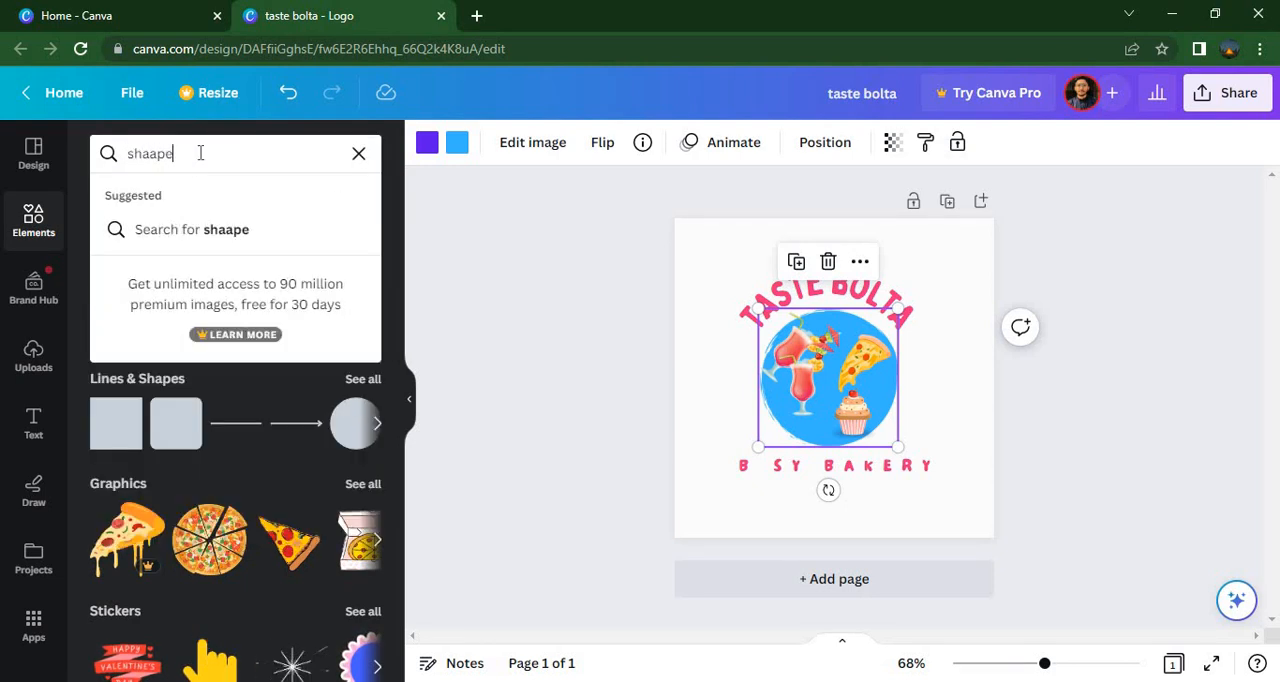
{"action": "key", "text": "Return"}
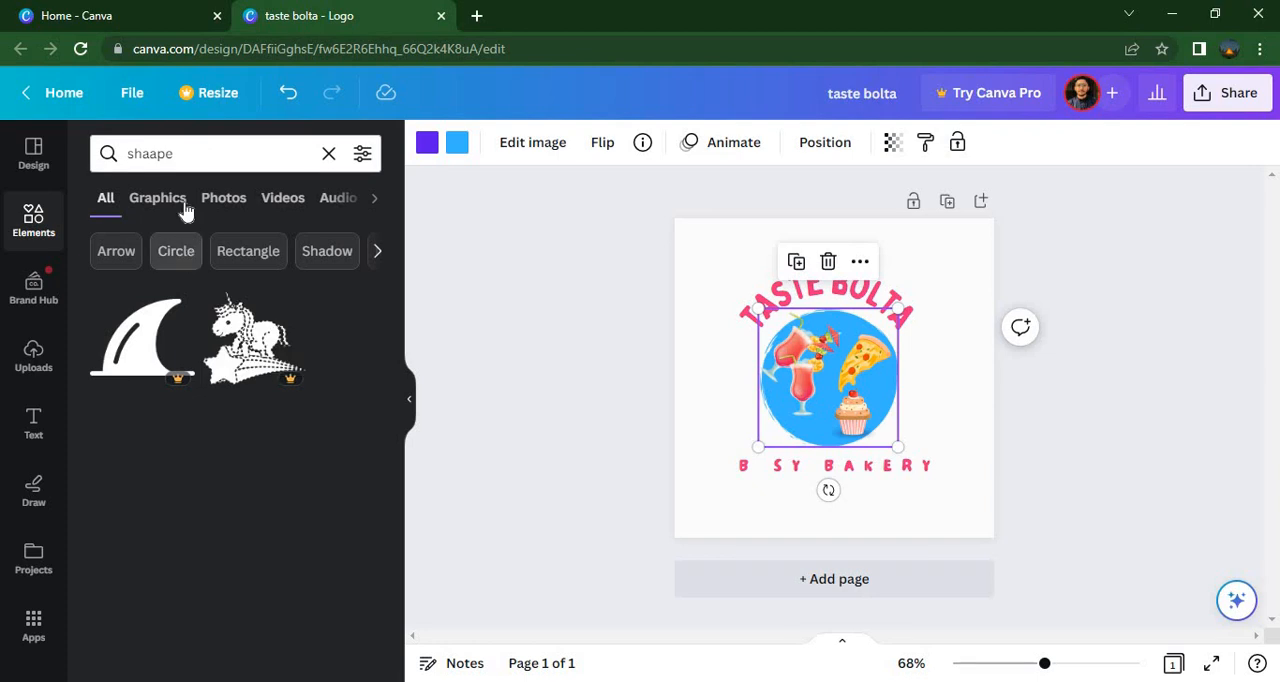
{"action": "left_click", "coordinate": [157, 155]}
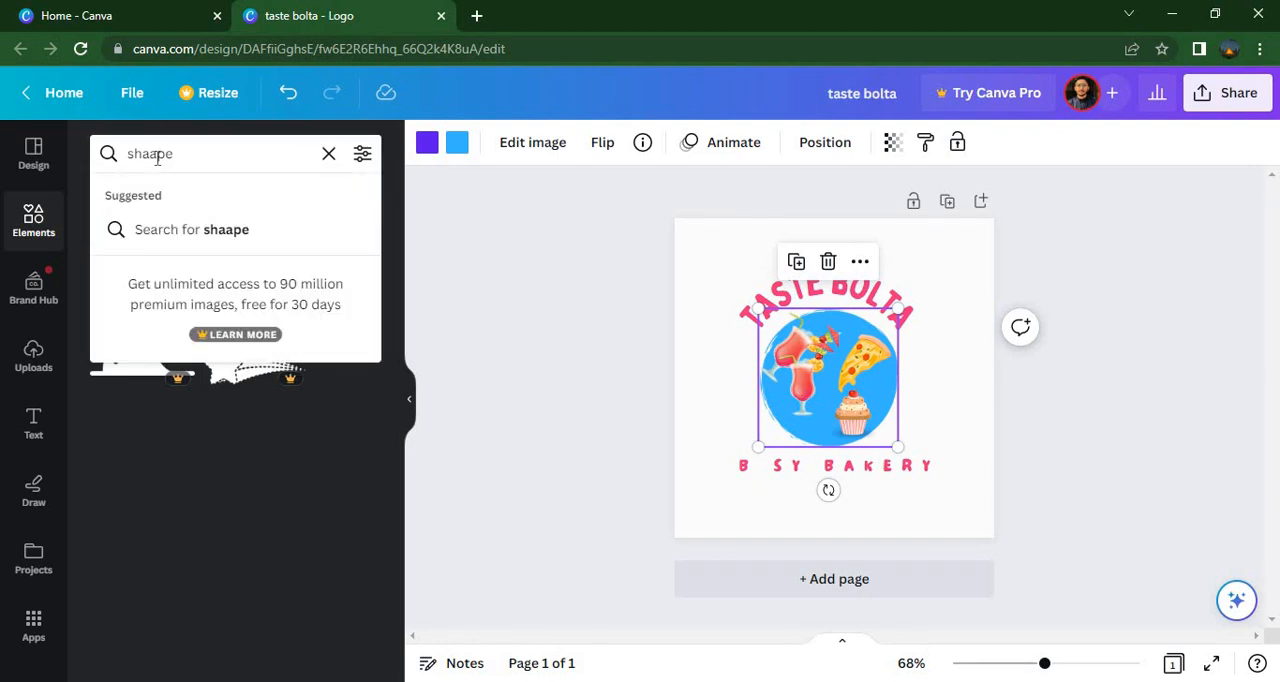
{"action": "key", "text": "BackSpace"}
{"action": "key", "text": "Return"}
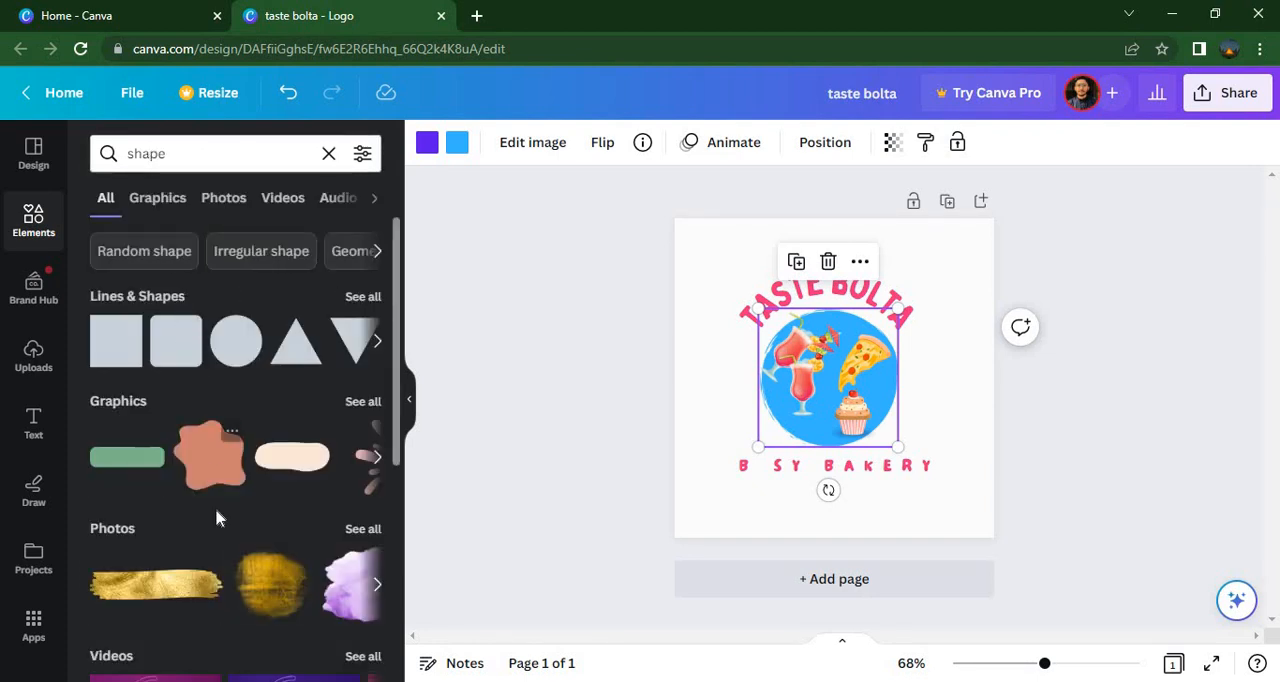
Add the gold brush-stroke photo, place it over the tagline below the circle and shrink it slightly
{"action": "left_click", "coordinate": [186, 590]}
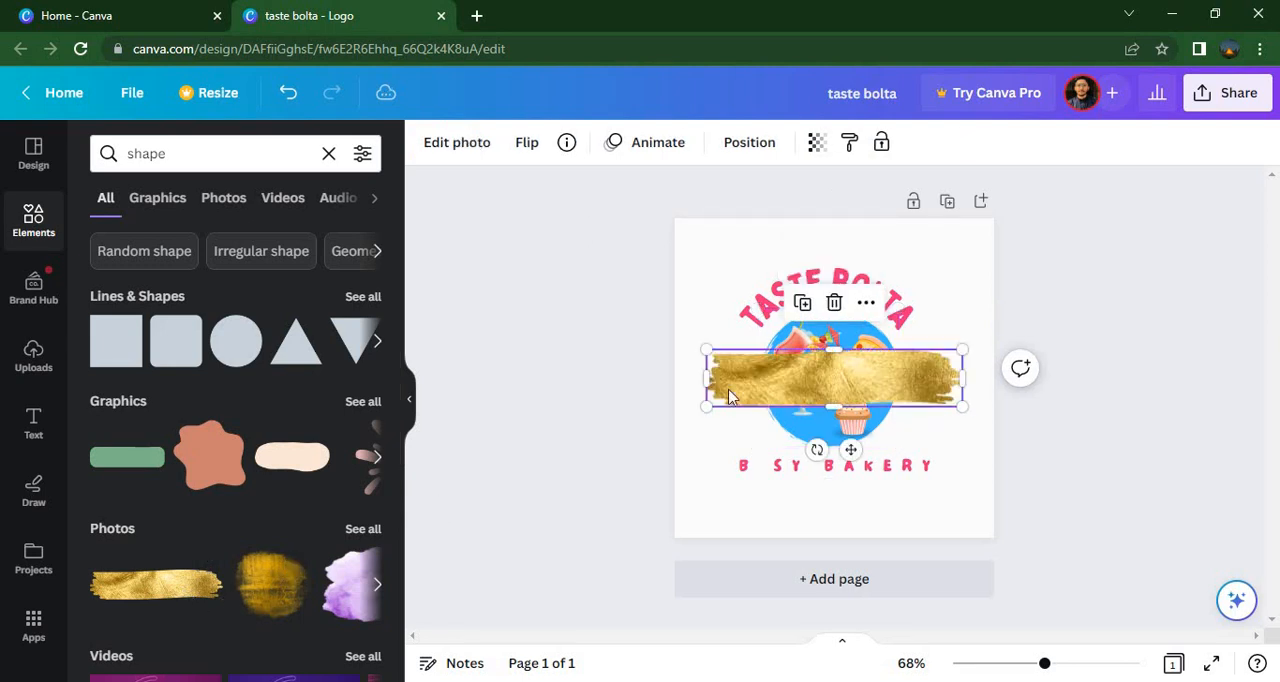
{"action": "left_click_drag", "start_coordinate": [729, 395], "coordinate": [733, 477]}
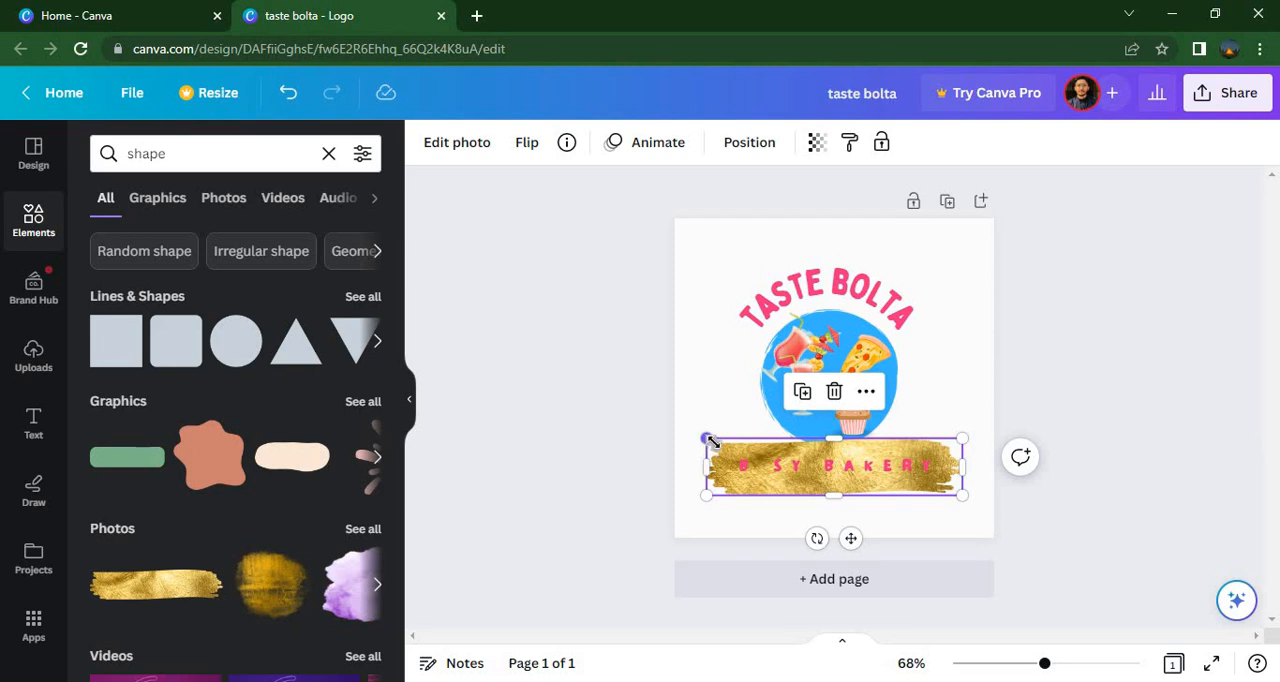
{"action": "left_click_drag", "start_coordinate": [708, 440], "coordinate": [718, 442]}
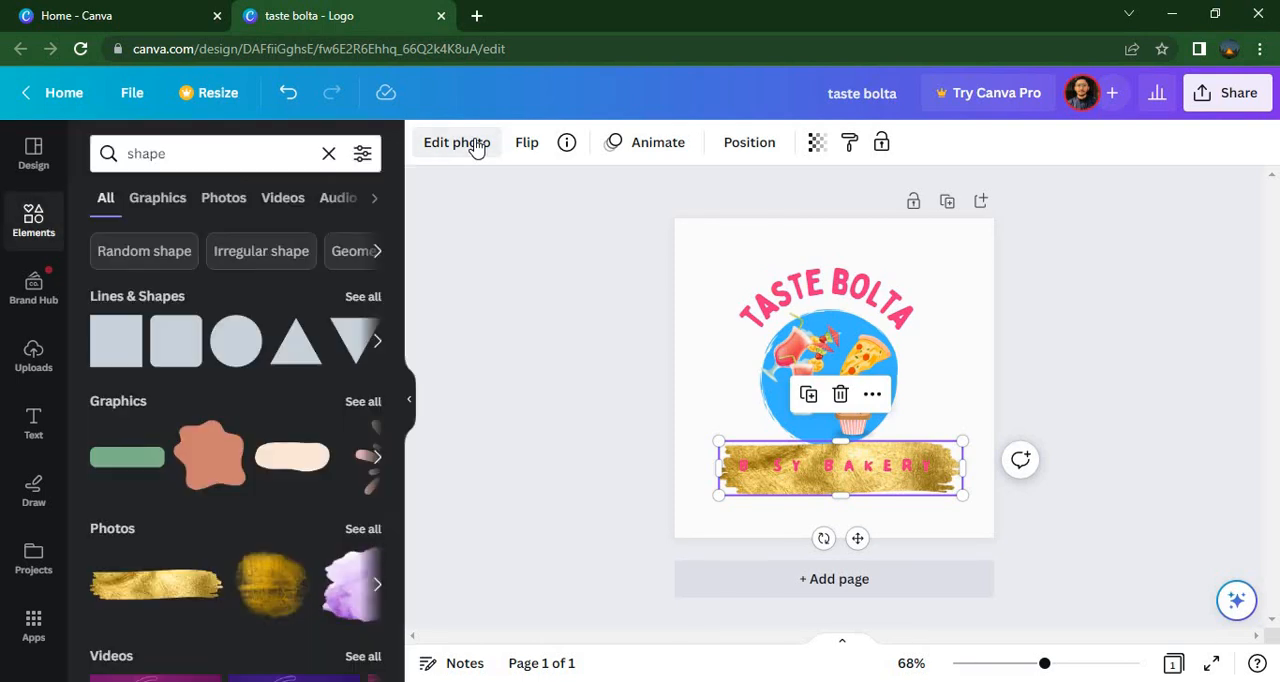
Apply the Belvedere filter and a Blur effect at intensity 50 to the gold brush stroke
{"action": "left_click", "coordinate": [476, 145]}
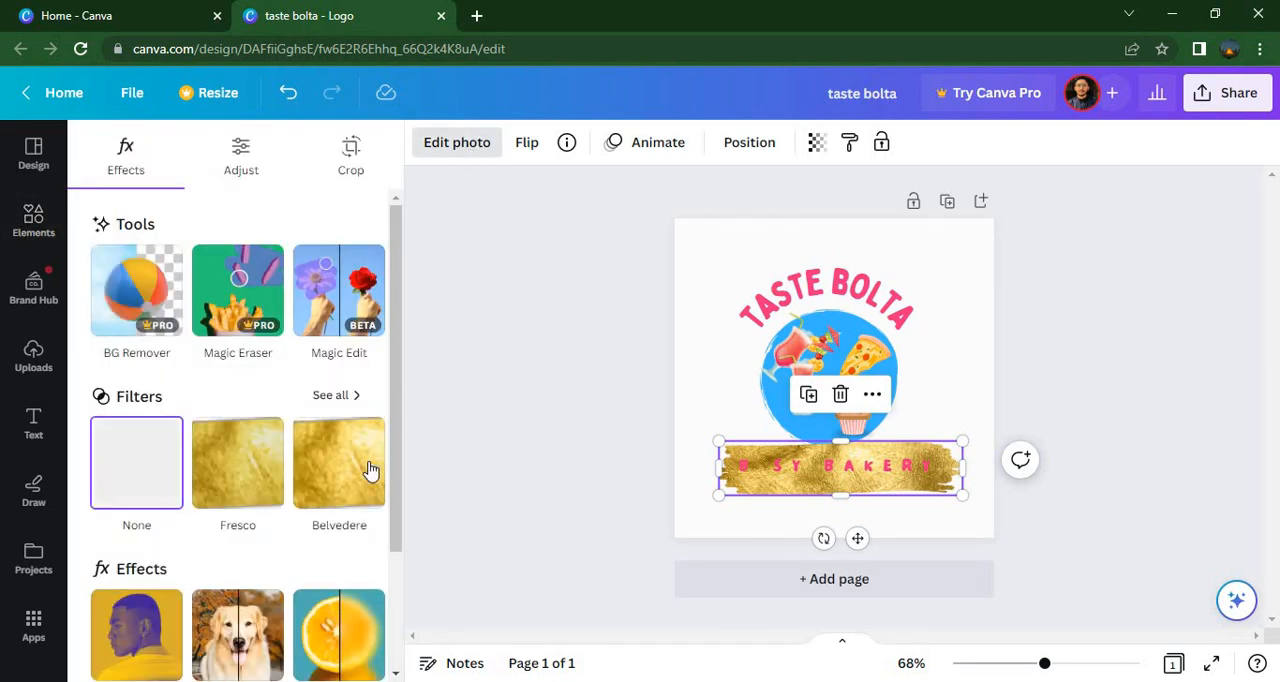
{"action": "left_click", "coordinate": [313, 493]}
{"action": "scroll", "coordinate": [396, 552], "scroll_direction": "down", "scroll_amount": 1}
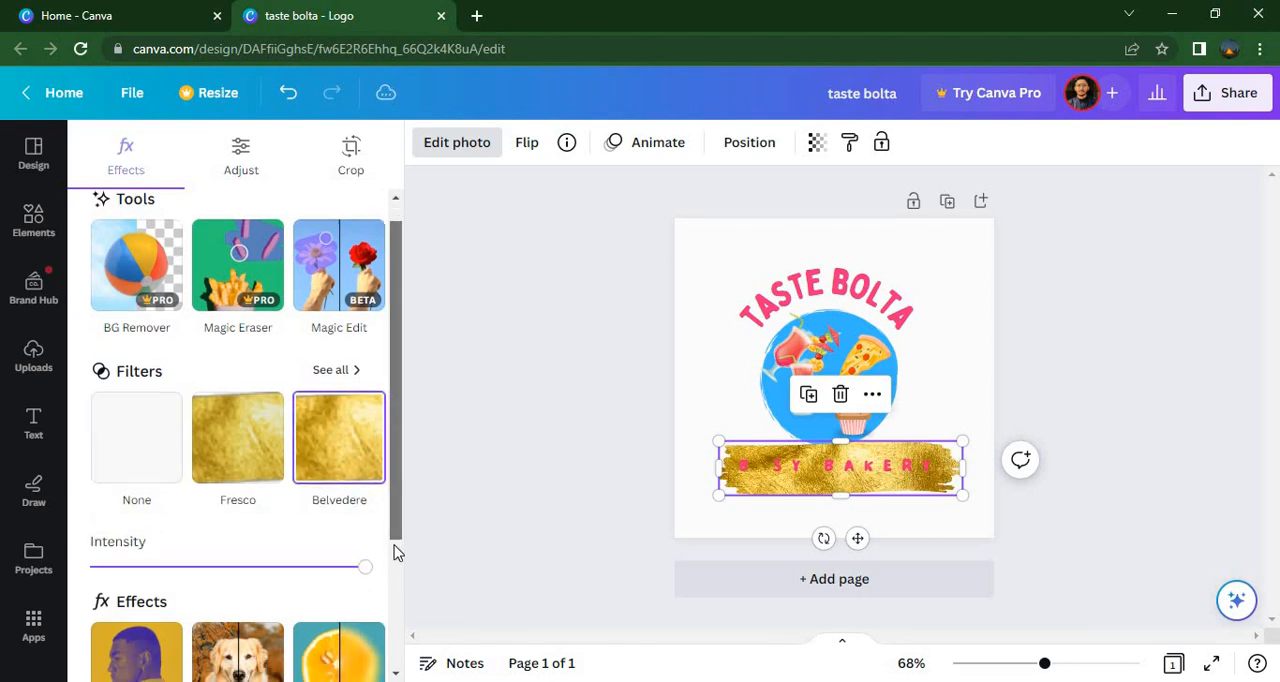
{"action": "scroll", "coordinate": [396, 552], "scroll_direction": "down", "scroll_amount": 3}
{"action": "left_click", "coordinate": [358, 521]}
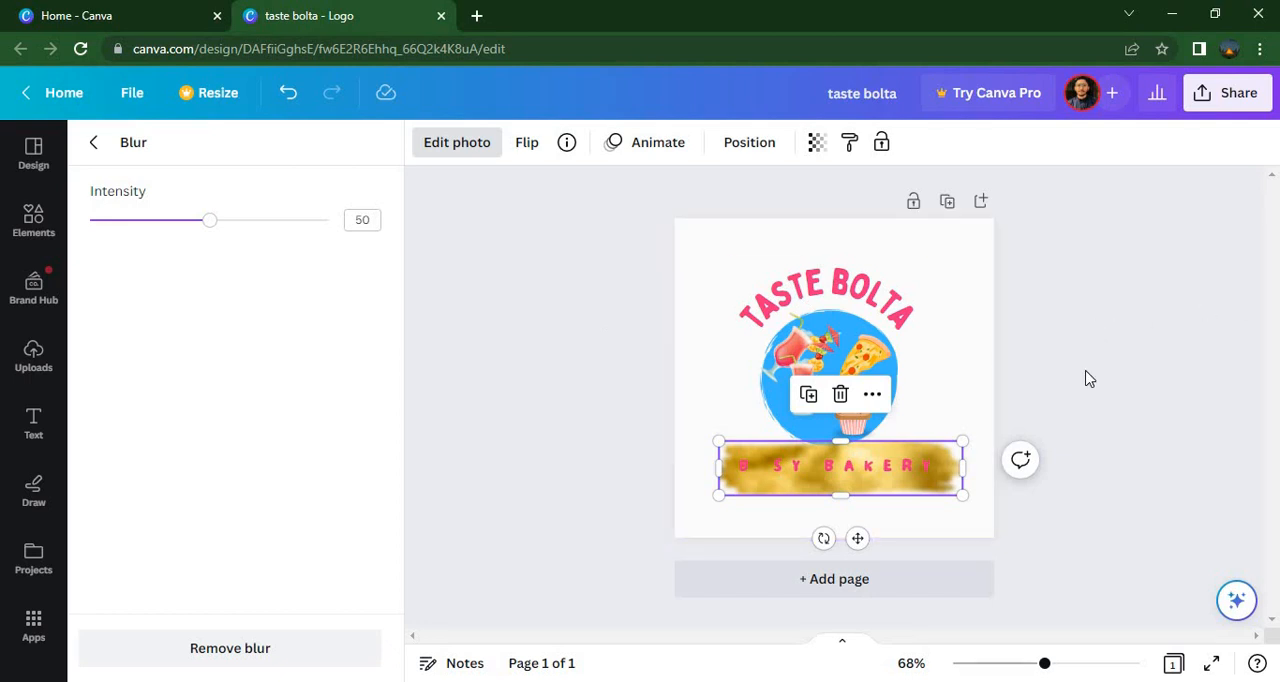
{"action": "left_click", "coordinate": [965, 307]}
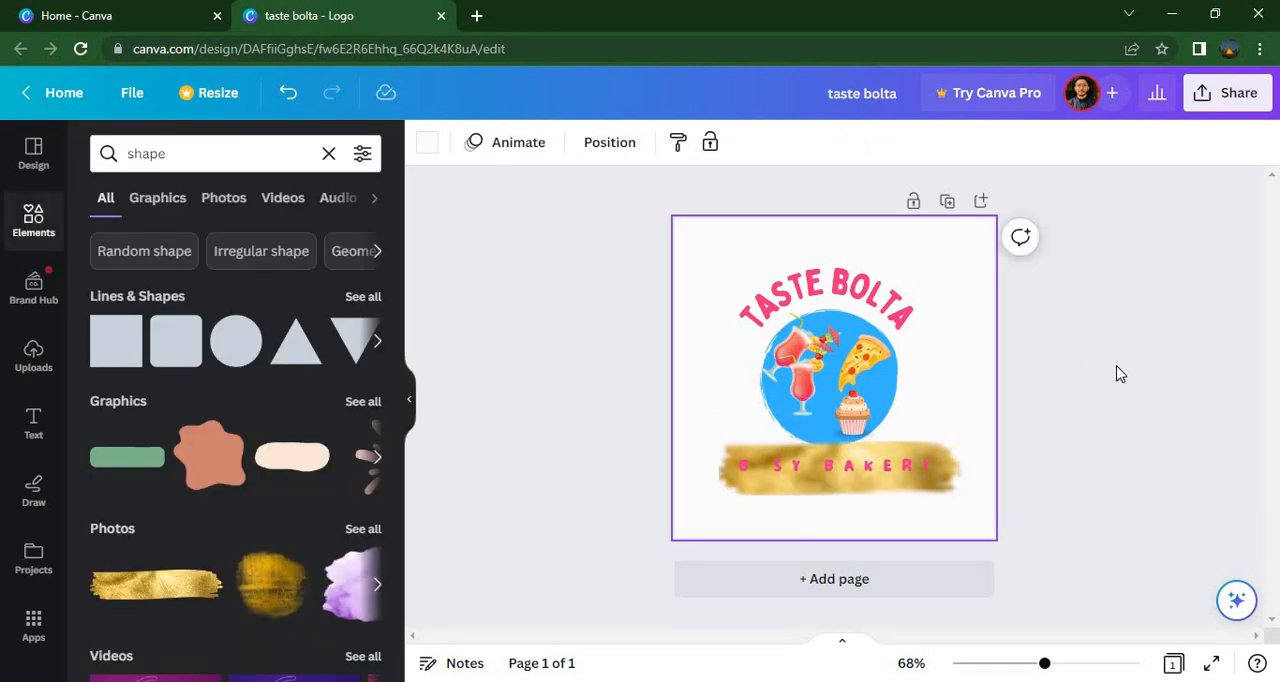
Rename the design from "taste bolta" to "bakery logo"
{"action": "left_click", "coordinate": [1228, 100]}
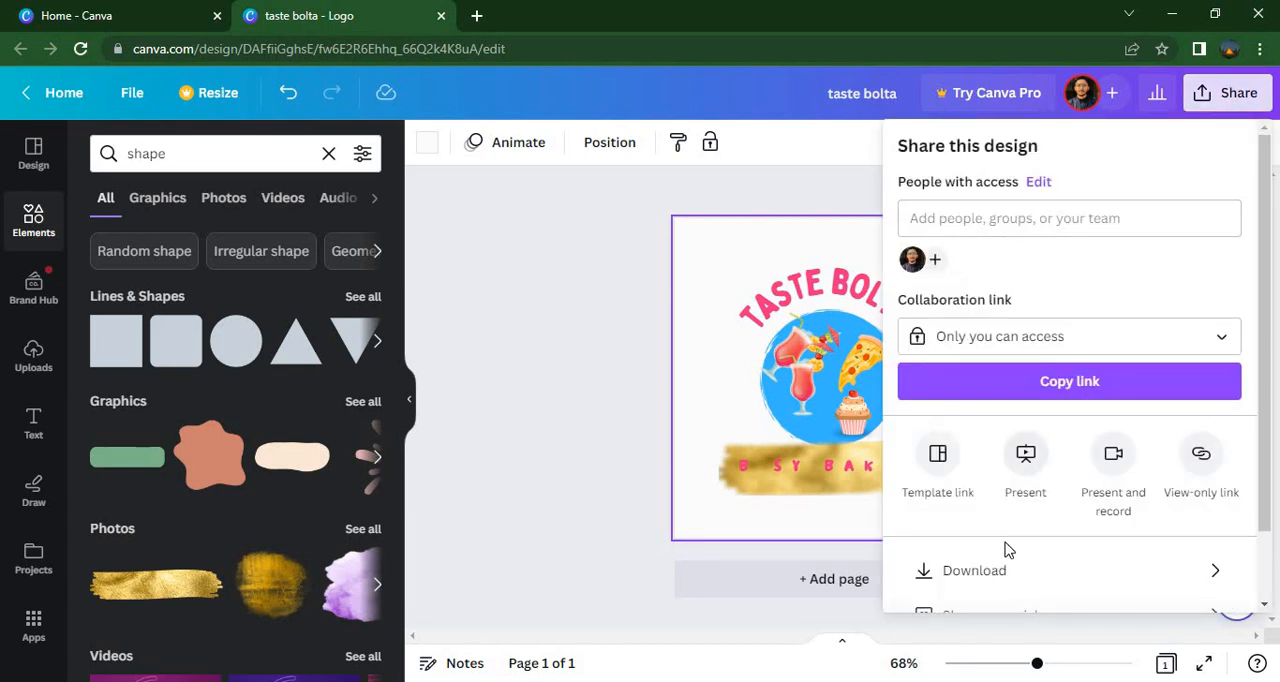
{"action": "left_click", "coordinate": [1013, 577]}
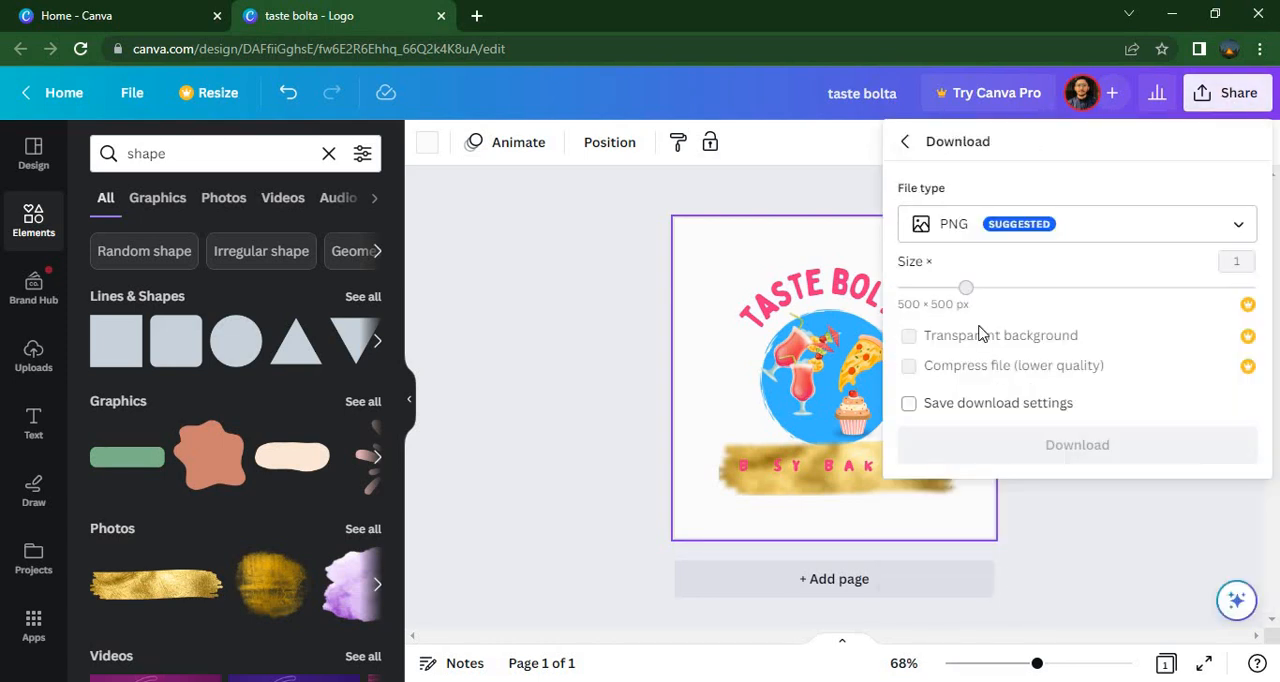
{"action": "left_click", "coordinate": [910, 104]}
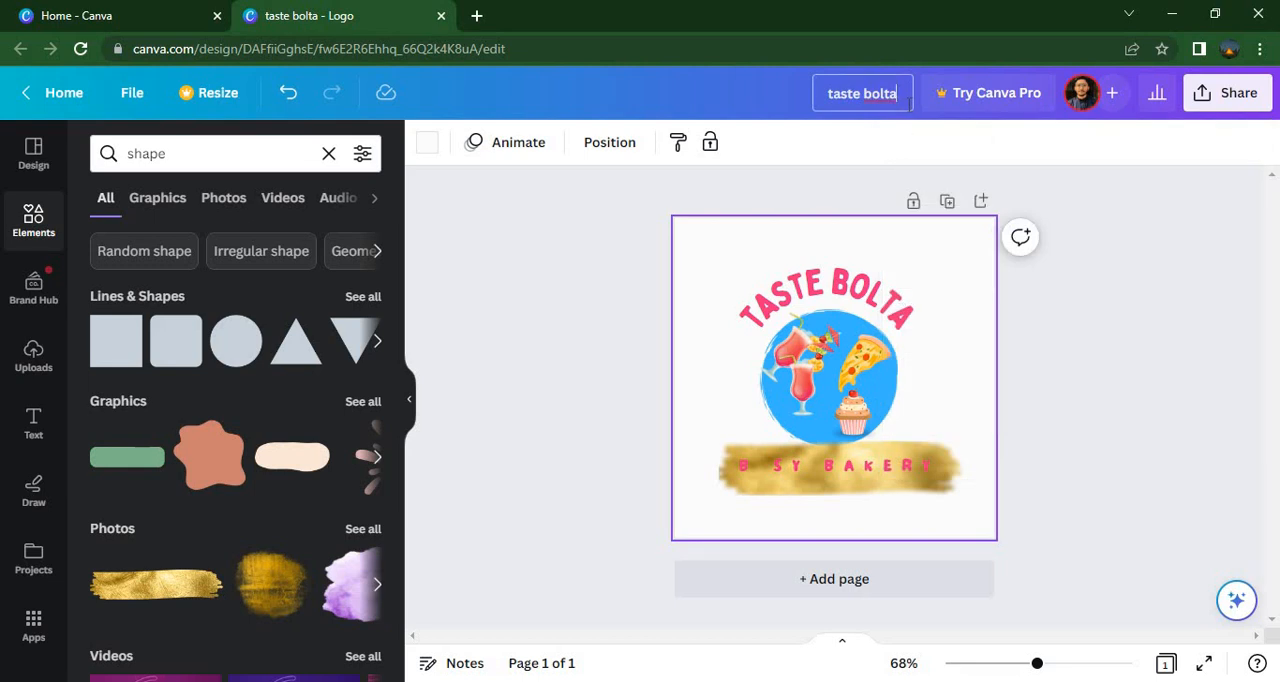
{"action": "key", "text": "BackSpace"}
{"action": "key", "text": "BackSpace"}
{"action": "key", "text": "BackSpace"}
{"action": "key", "text": "BackSpace"}
{"action": "key", "text": "BackSpace"}
{"action": "key", "text": "BackSpace"}
{"action": "key", "text": "BackSpace"}
{"action": "key", "text": "BackSpace"}
{"action": "key", "text": "BackSpace"}
{"action": "key", "text": "BackSpace"}
{"action": "key", "text": "BackSpace"}
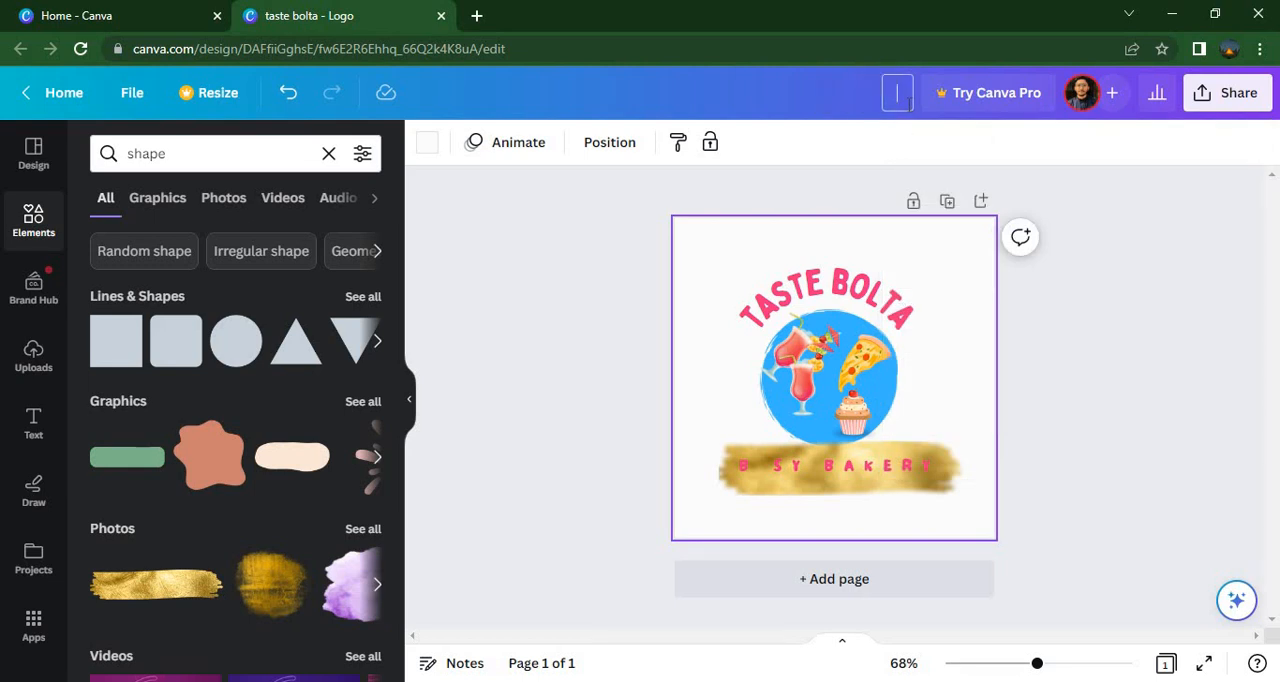
{"action": "type", "text": "bakery logo"}
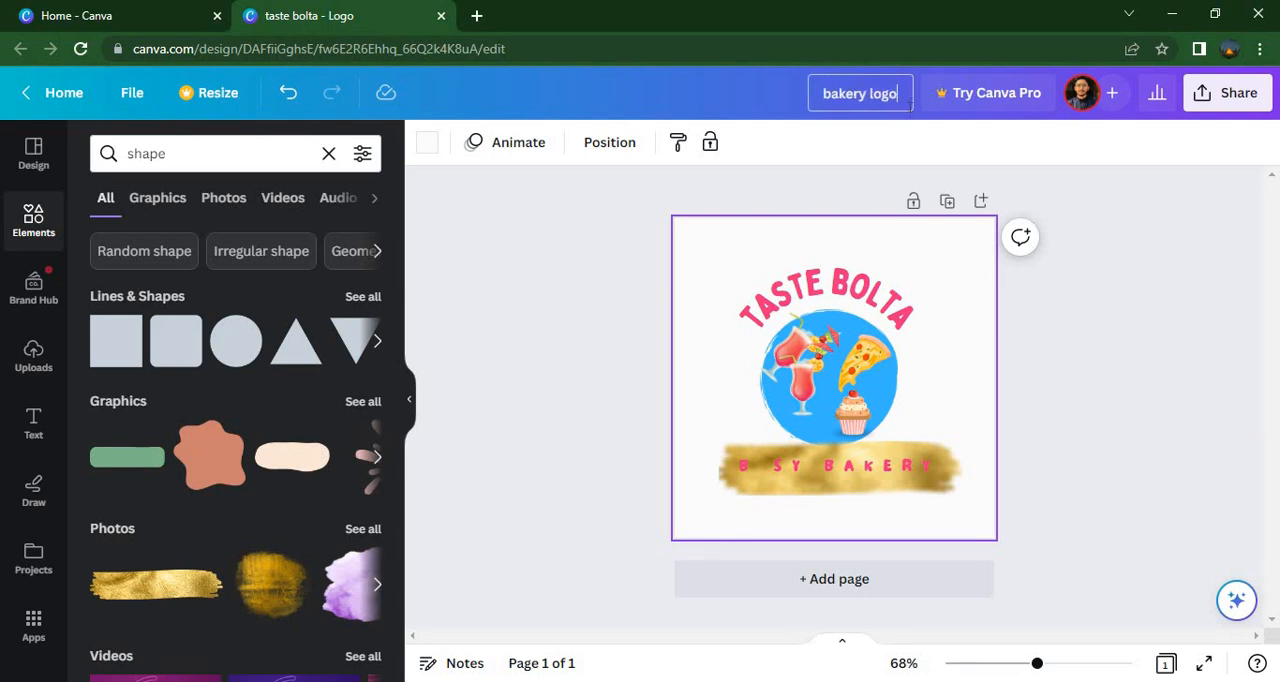
Download the finished logo as a PNG at 500 × 500 px
{"action": "left_click", "coordinate": [1226, 108]}
{"action": "left_click", "coordinate": [1000, 567]}
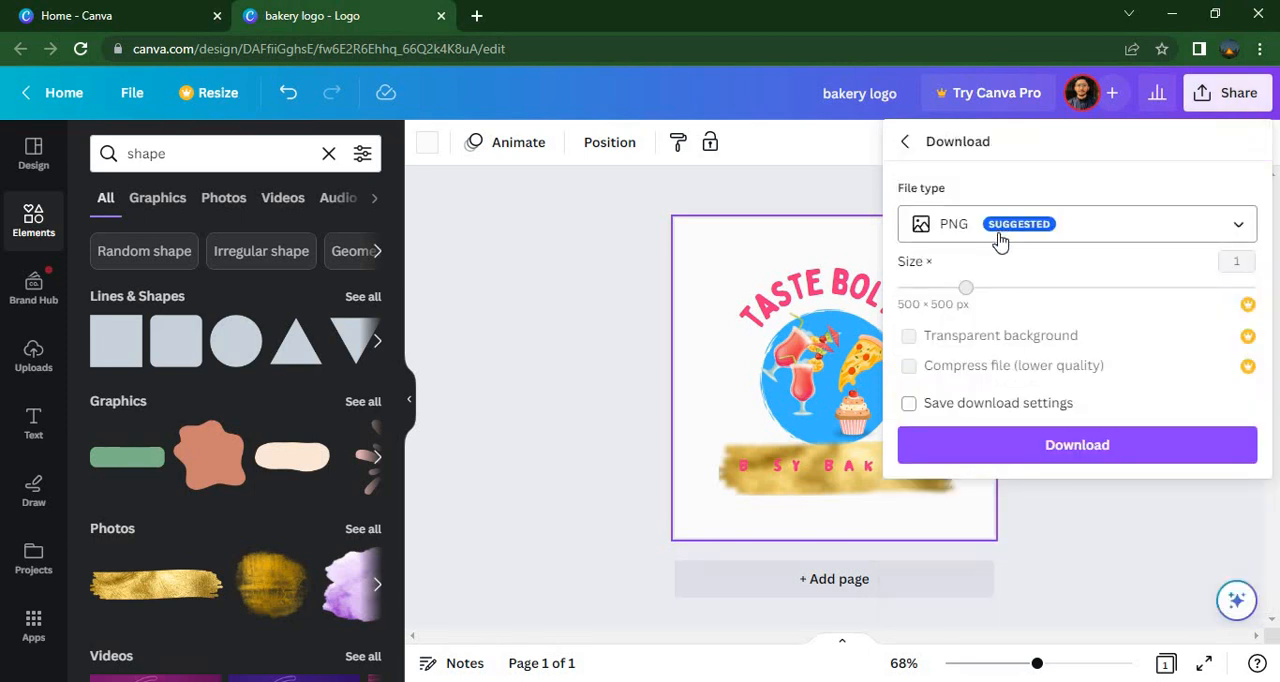
{"action": "left_click", "coordinate": [1054, 445]}
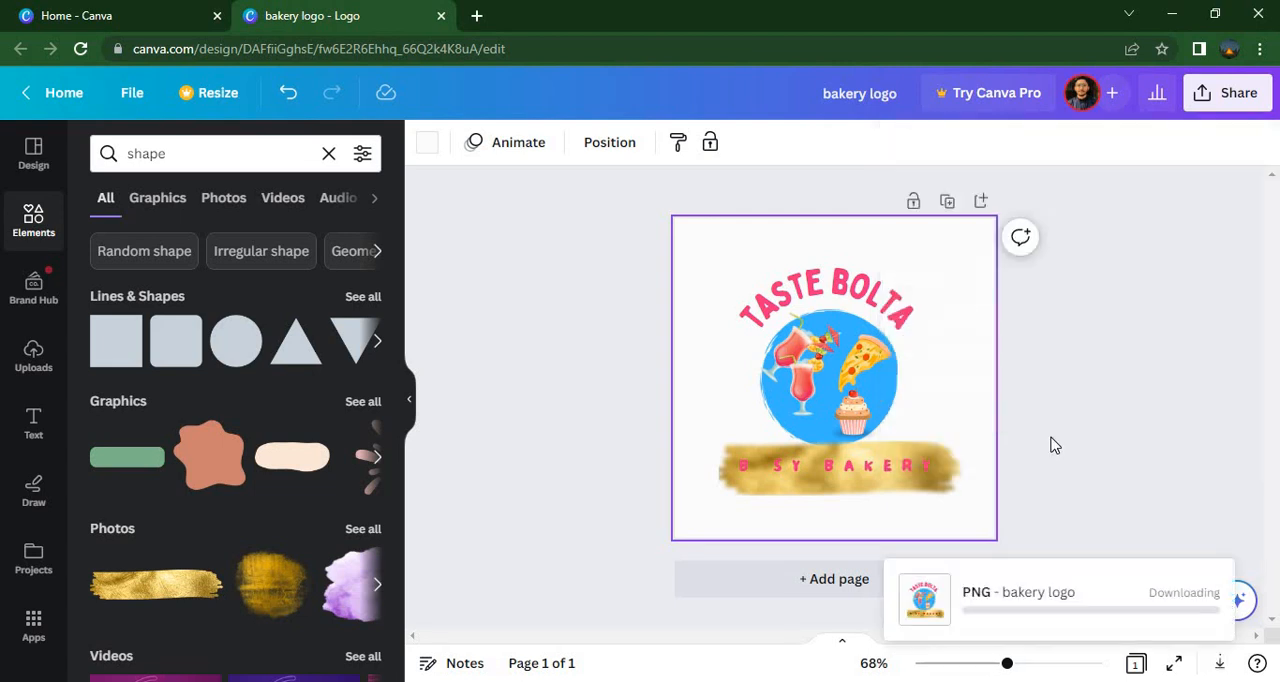